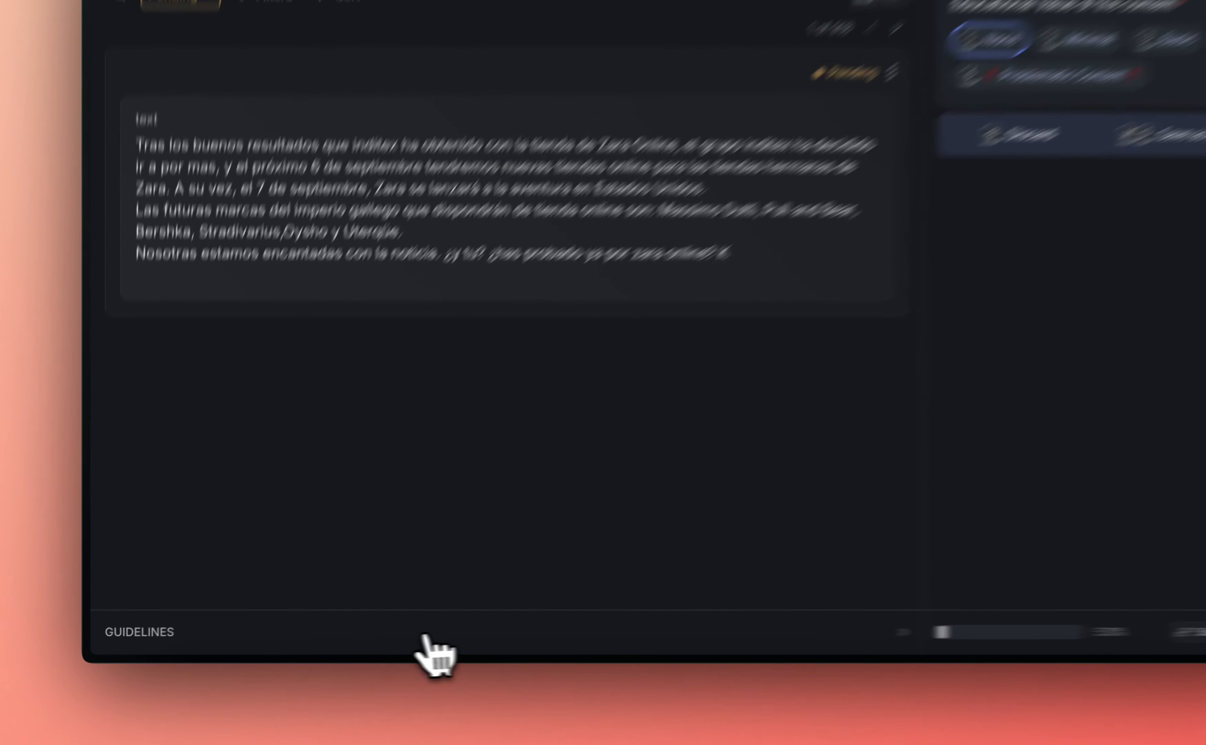
# Step: Expand the annotation guidelines below the record to view the rating criteria, and collapse them again
pyautogui.click(354, 648)
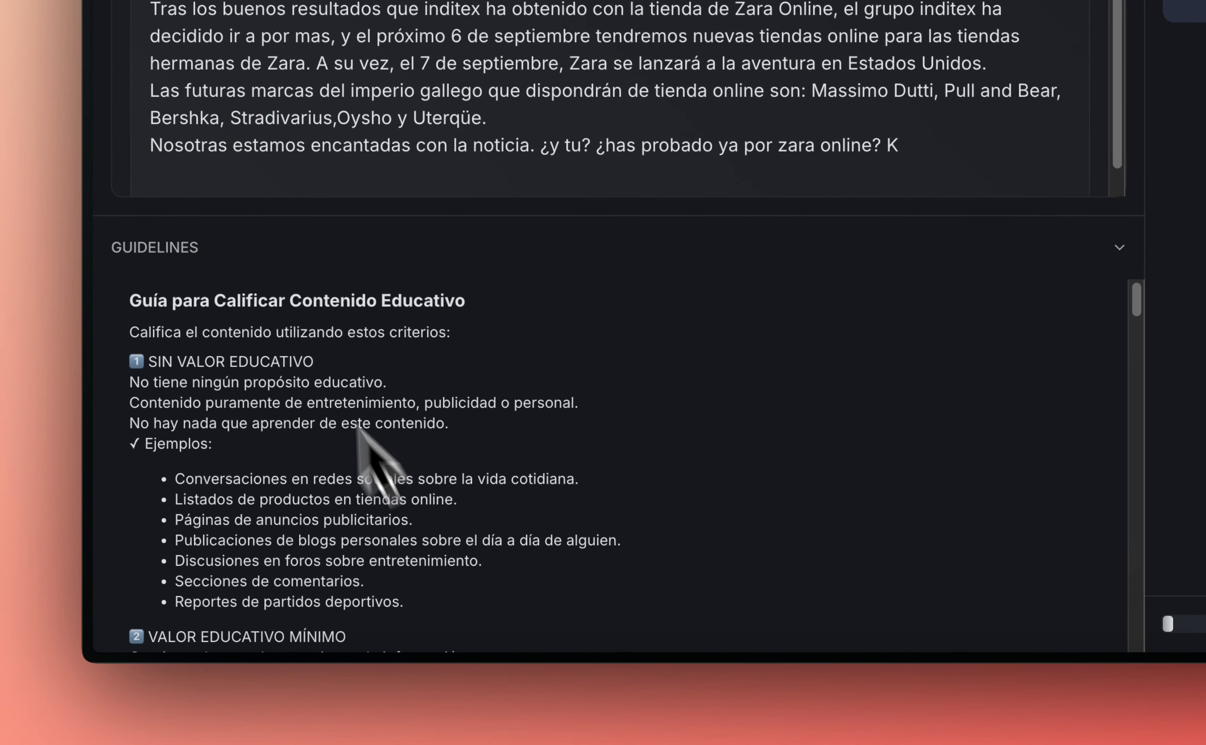
pyautogui.click(404, 267)
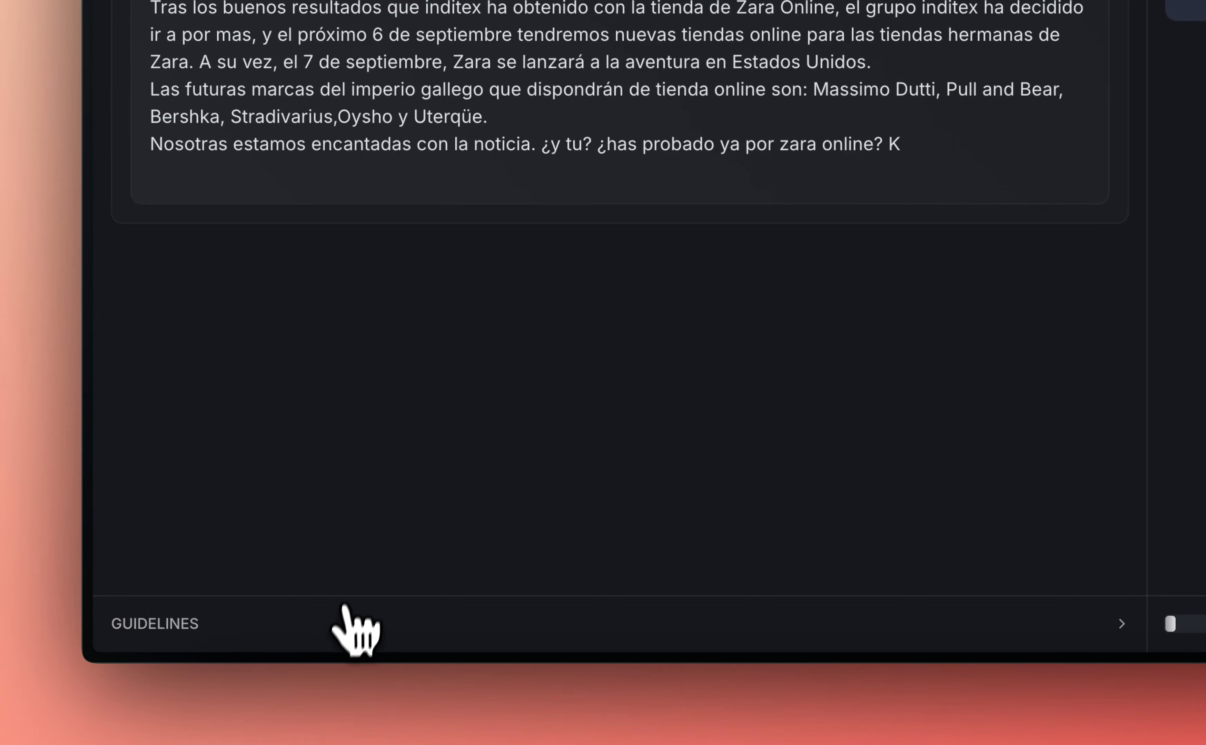
pyautogui.click(345, 622)
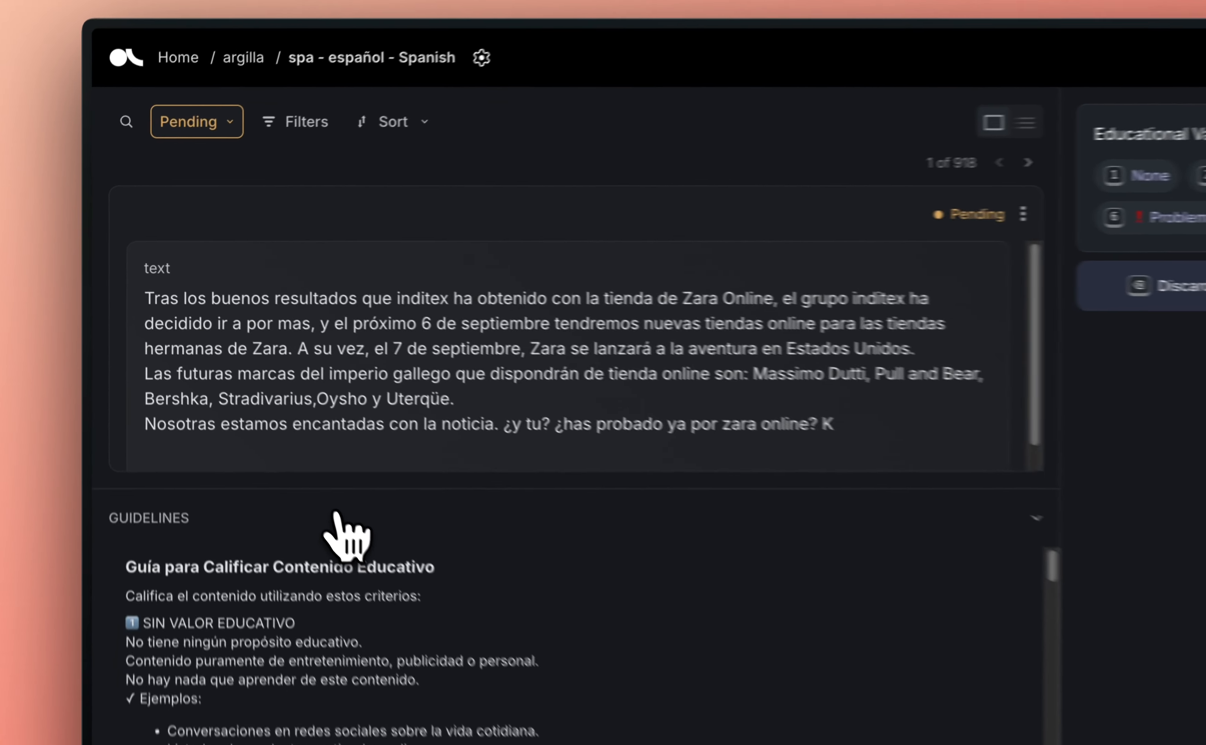
pyautogui.click(253, 416)
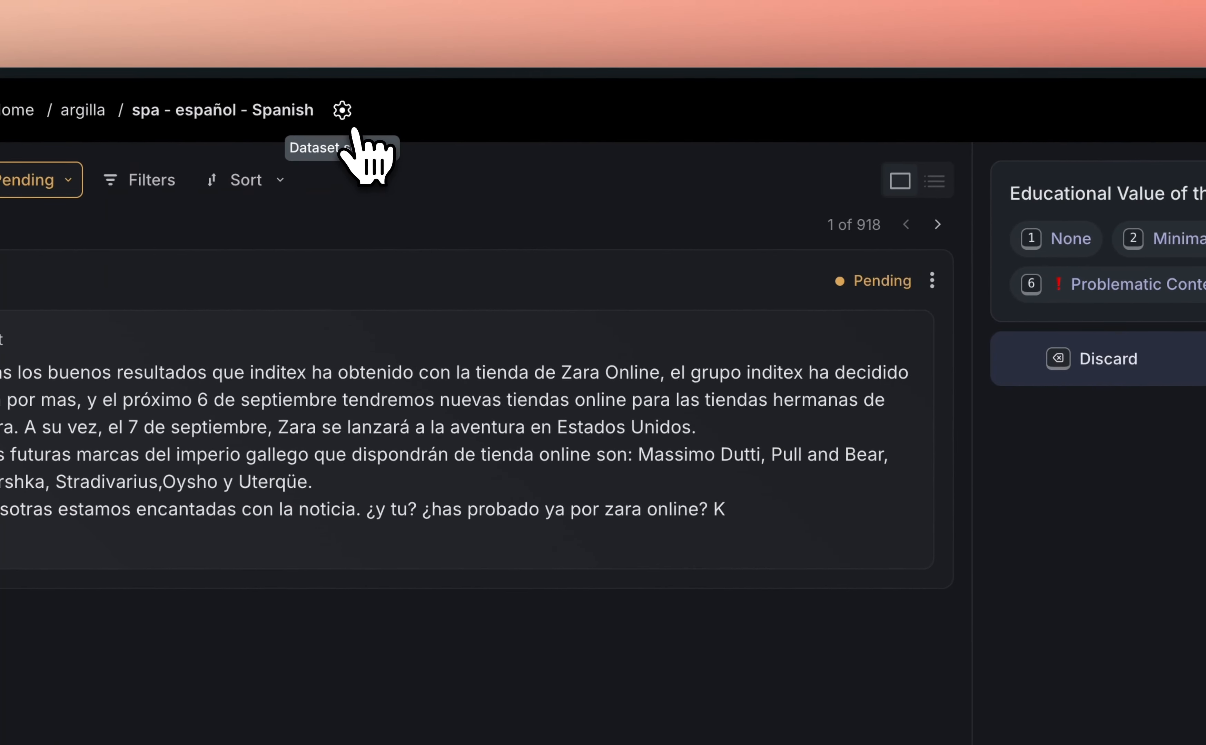
# Step: Open the dataset settings, look through the full annotation guidelines, and return to the spa - español - Spanish dataset
pyautogui.click(345, 127)
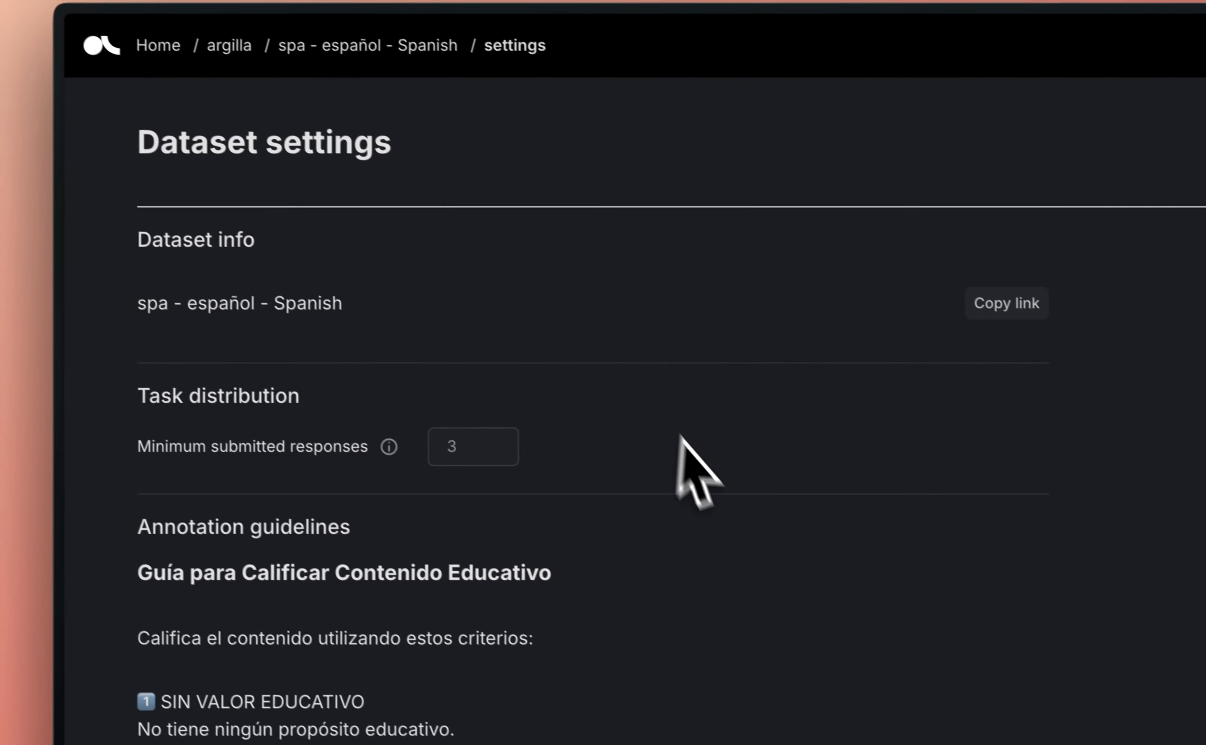
pyautogui.scroll(-5, 934, 628)
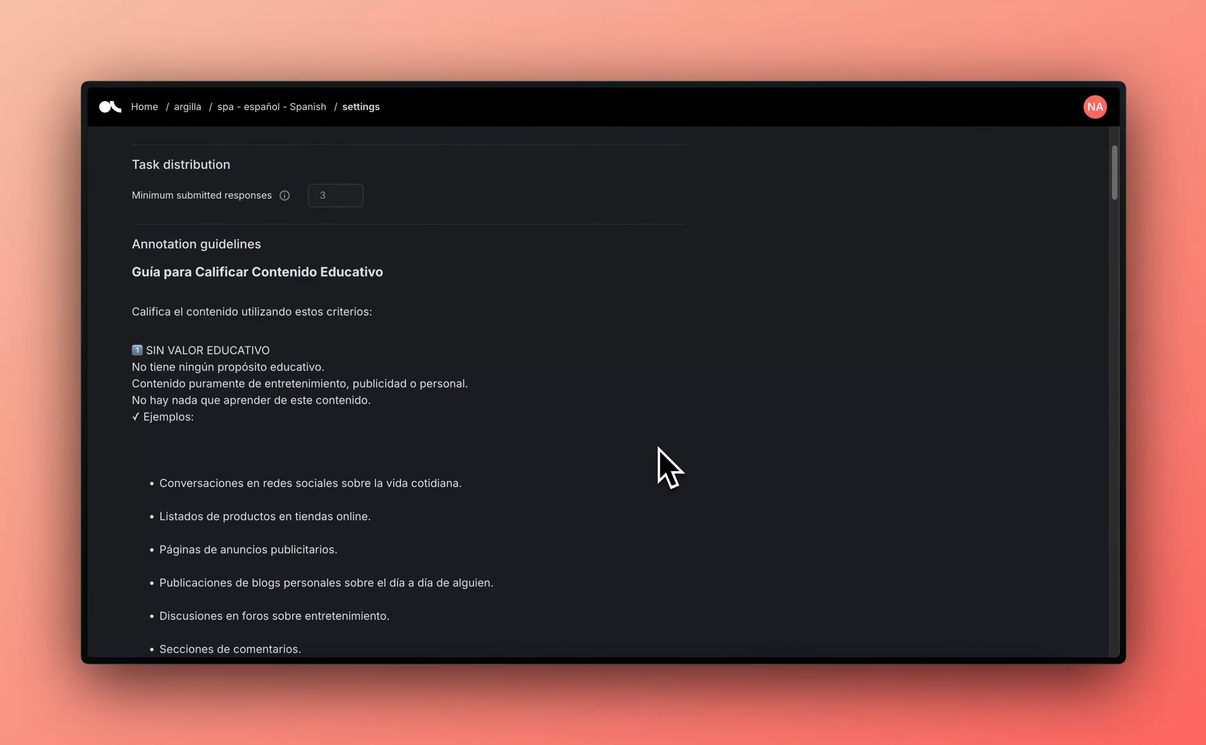
pyautogui.scroll(-10, 659, 447)
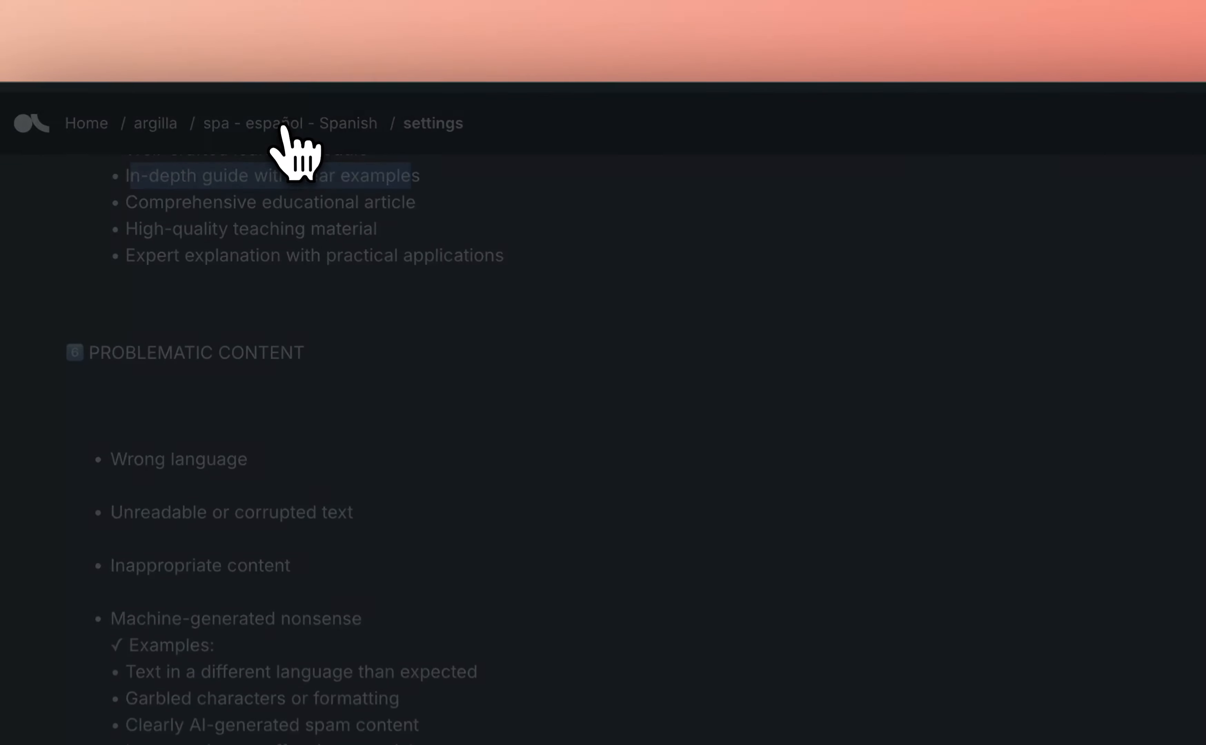
pyautogui.click(283, 130)
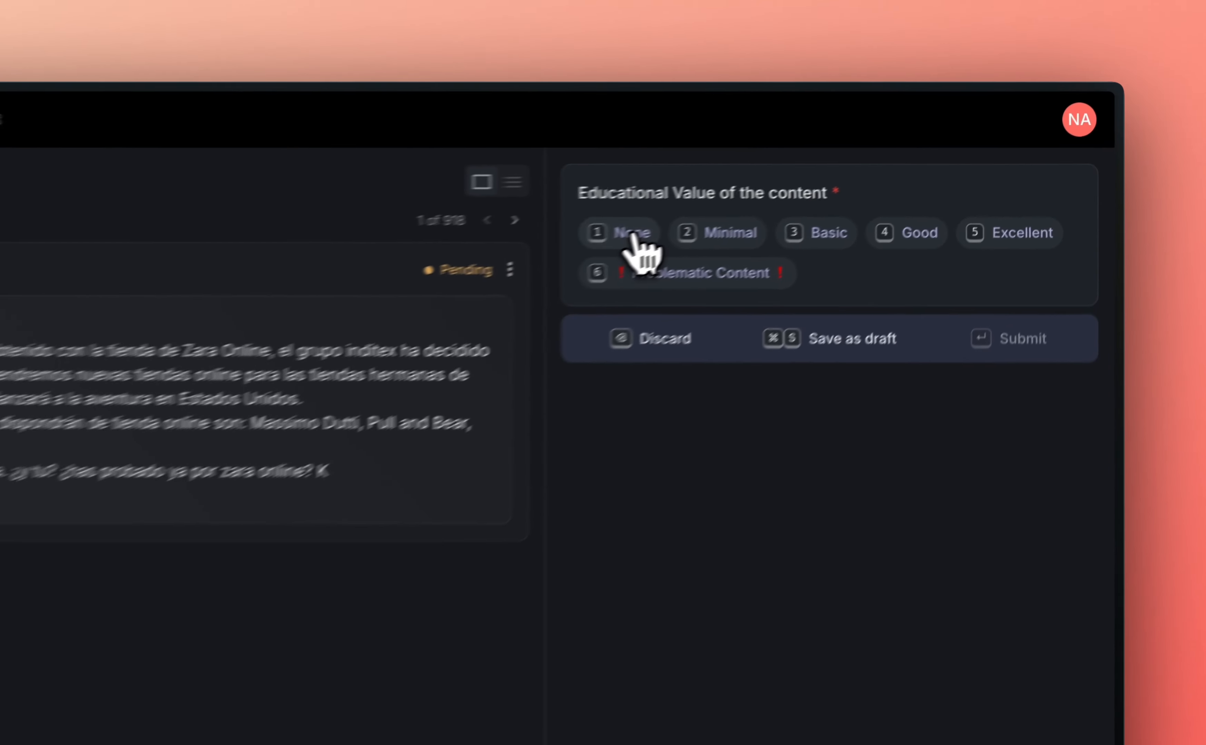
# Step: Rate the Zara Online record's educational value as None and submit the response
pyautogui.click(787, 187)
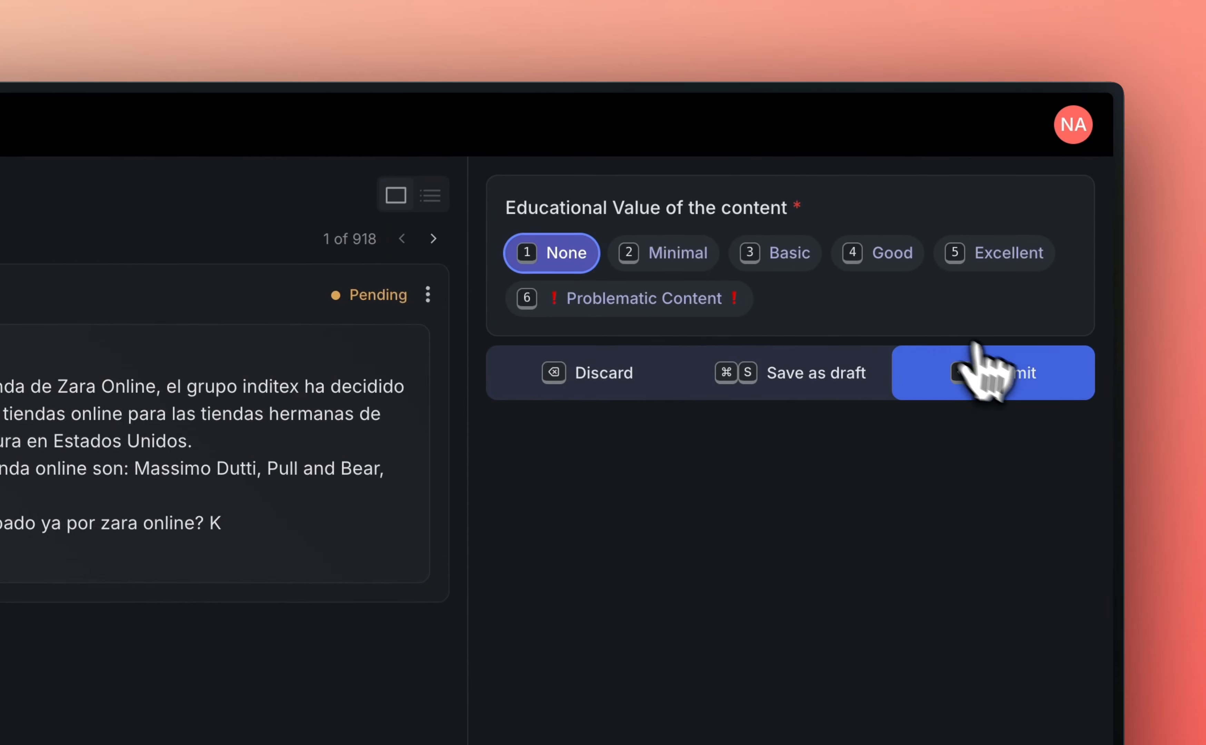
pyautogui.click(1001, 392)
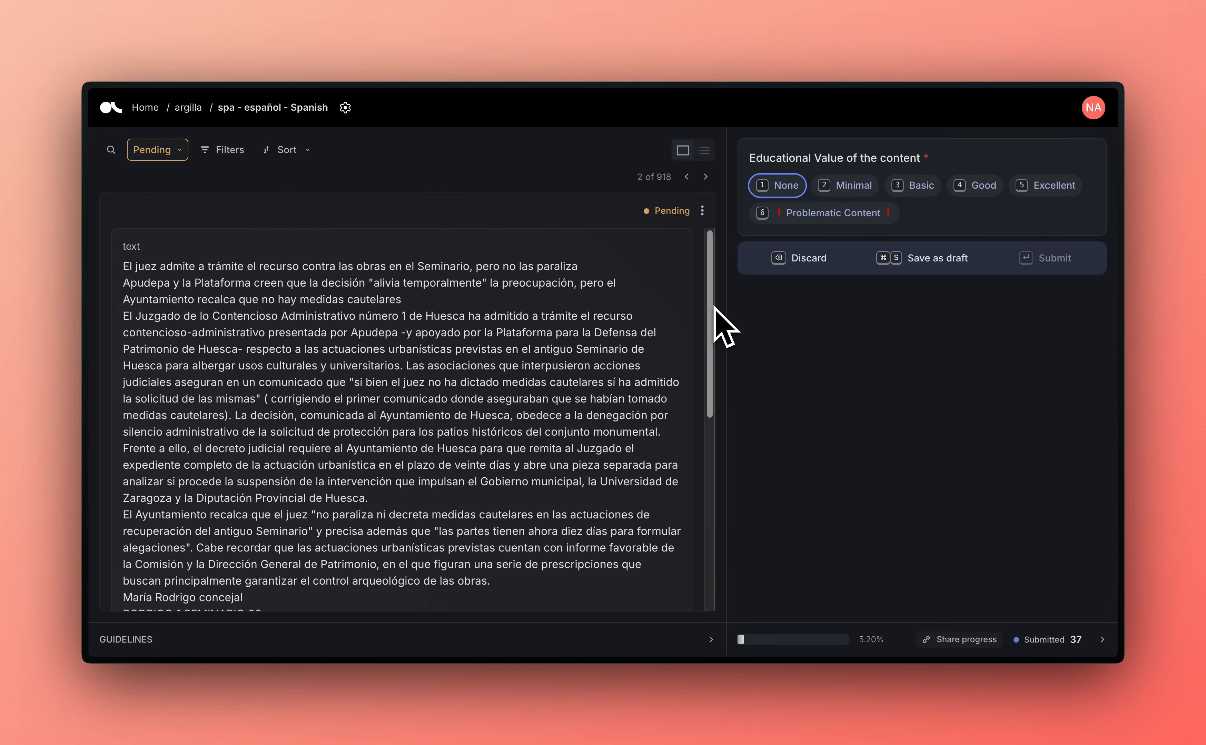
# Step: Read the Huesca Seminario court news record to its end, rate its educational value as None, and submit it
pyautogui.scroll(-3, 723, 326)
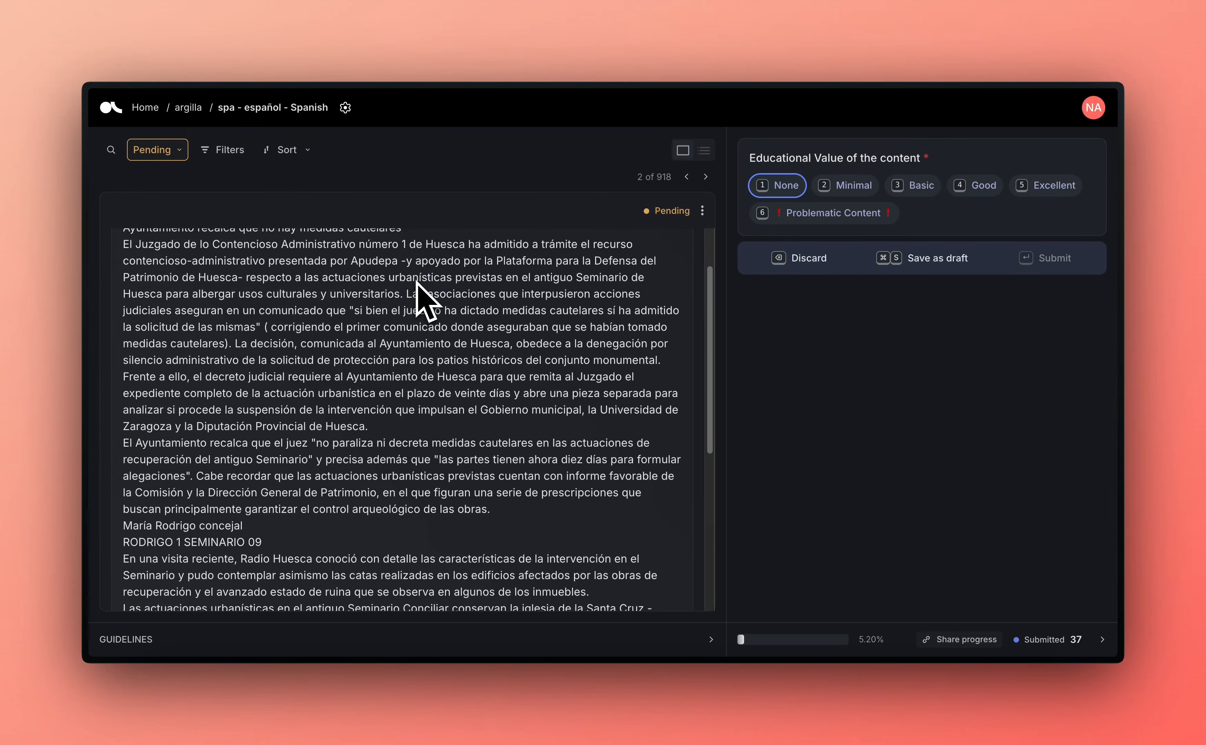
pyautogui.scroll(-4, 426, 292)
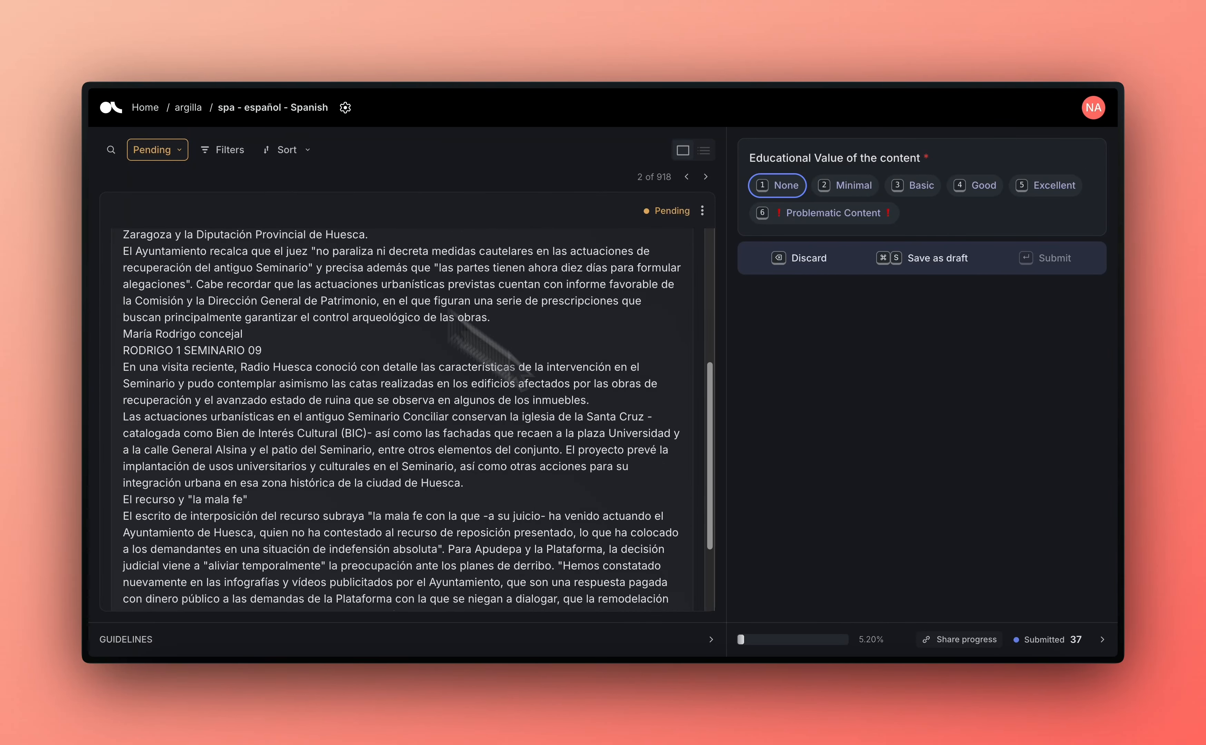
pyautogui.scroll(-3, 690, 484)
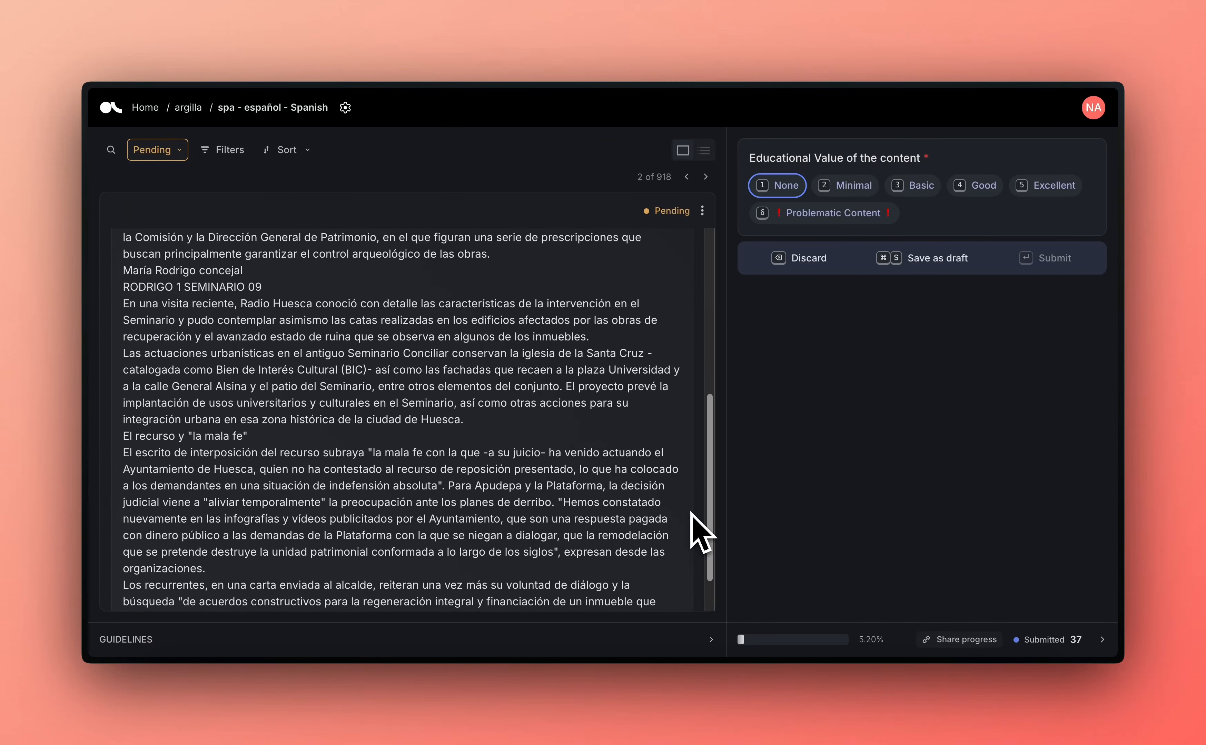
pyautogui.moveTo(687, 534); pyautogui.dragTo(687, 541)
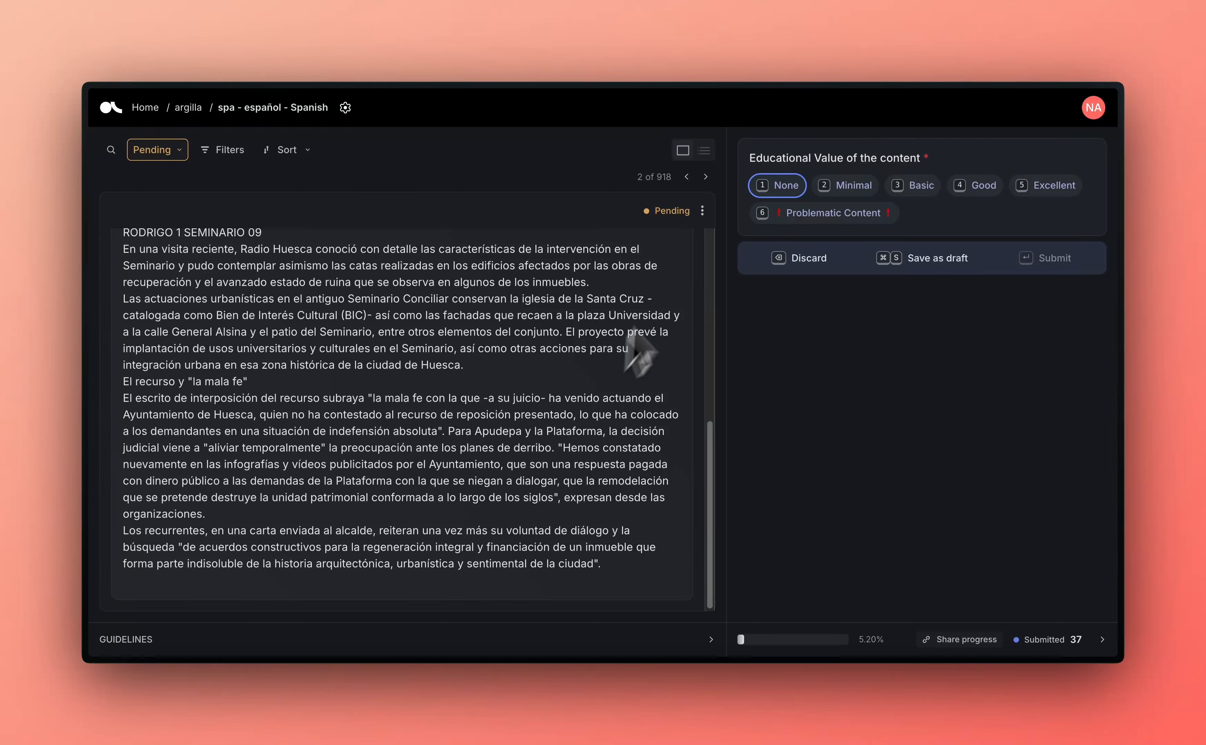
pyautogui.click(788, 188)
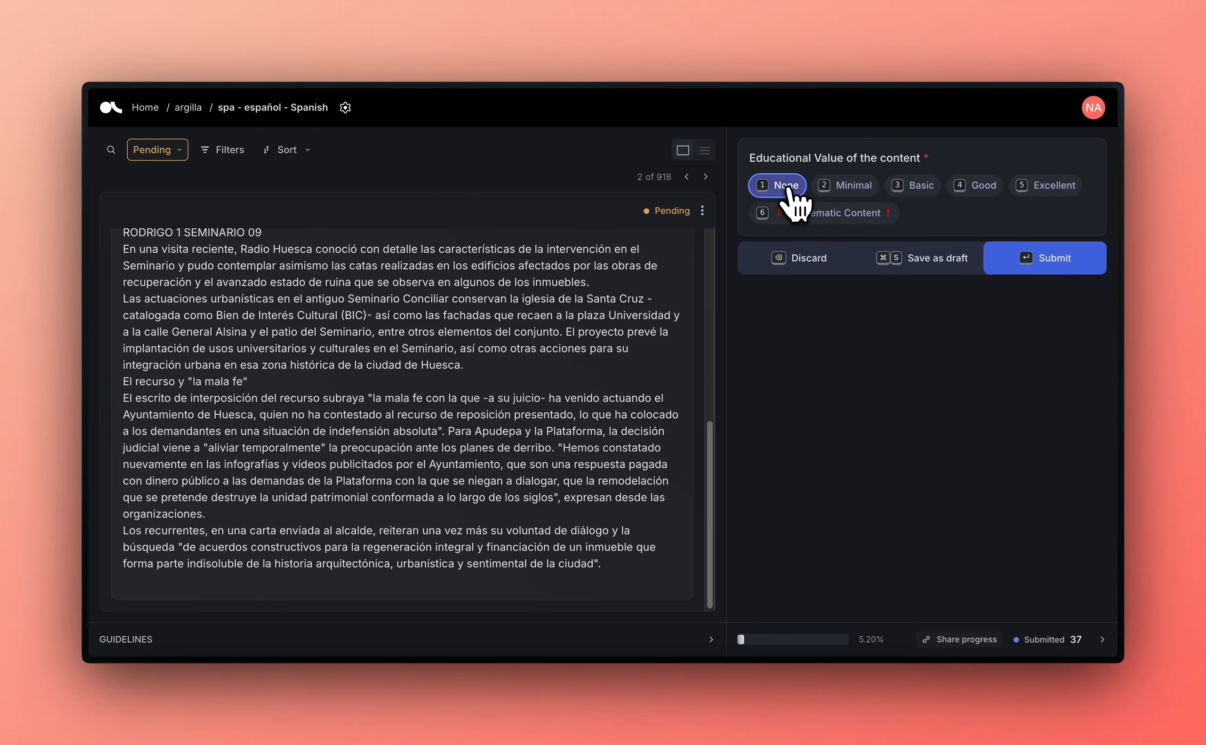
pyautogui.click(1012, 255)
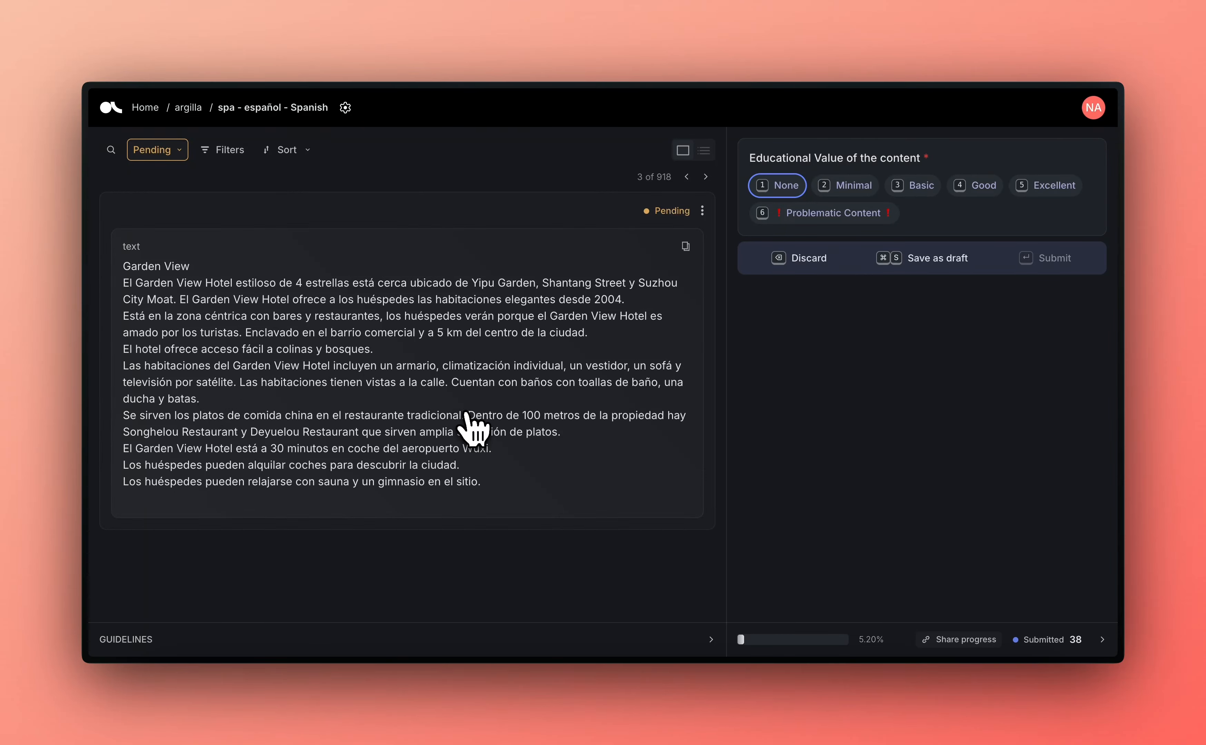
# Step: Rate the Garden View hotel record's educational value as None and submit the response
pyautogui.click(771, 407)
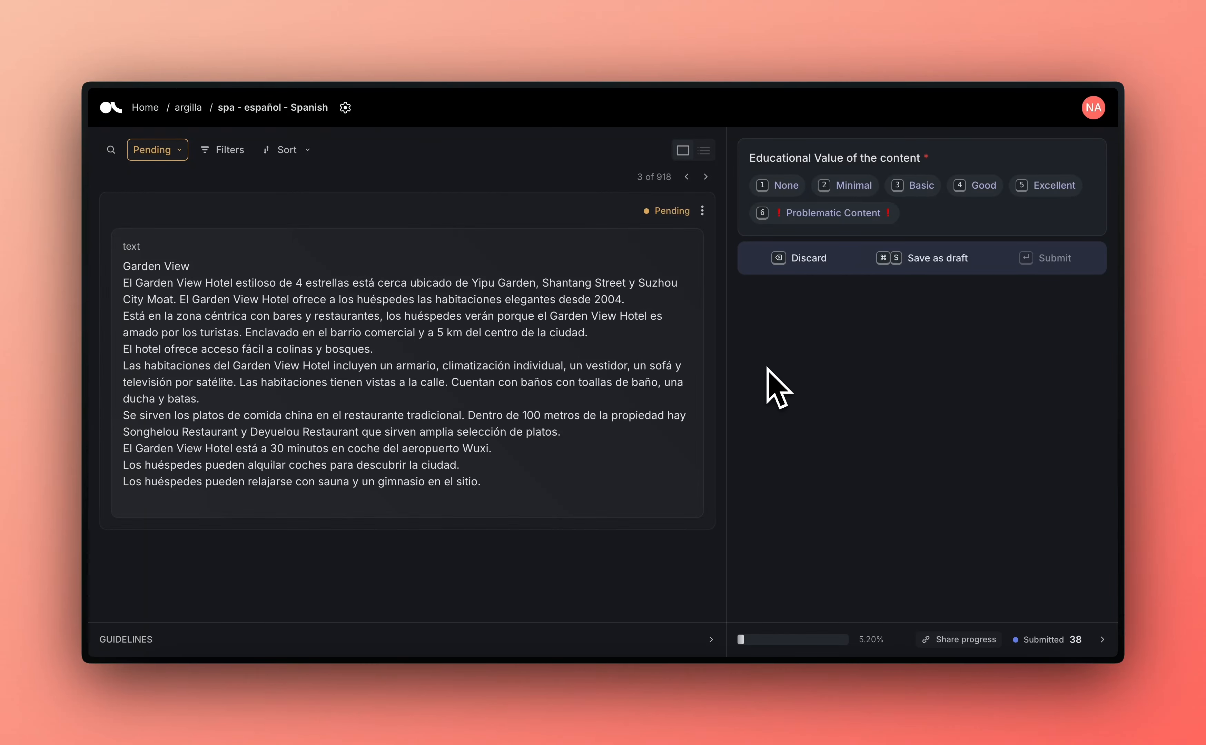
pyautogui.press('Tab')
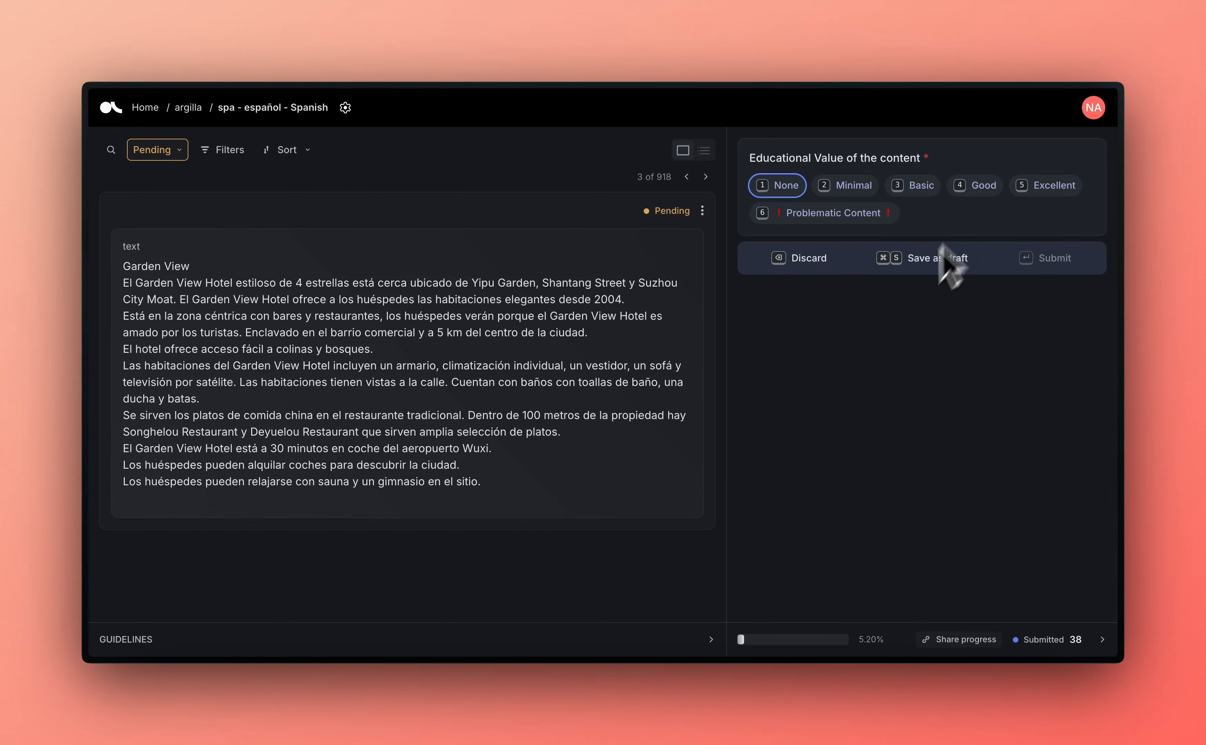
pyautogui.press('1')
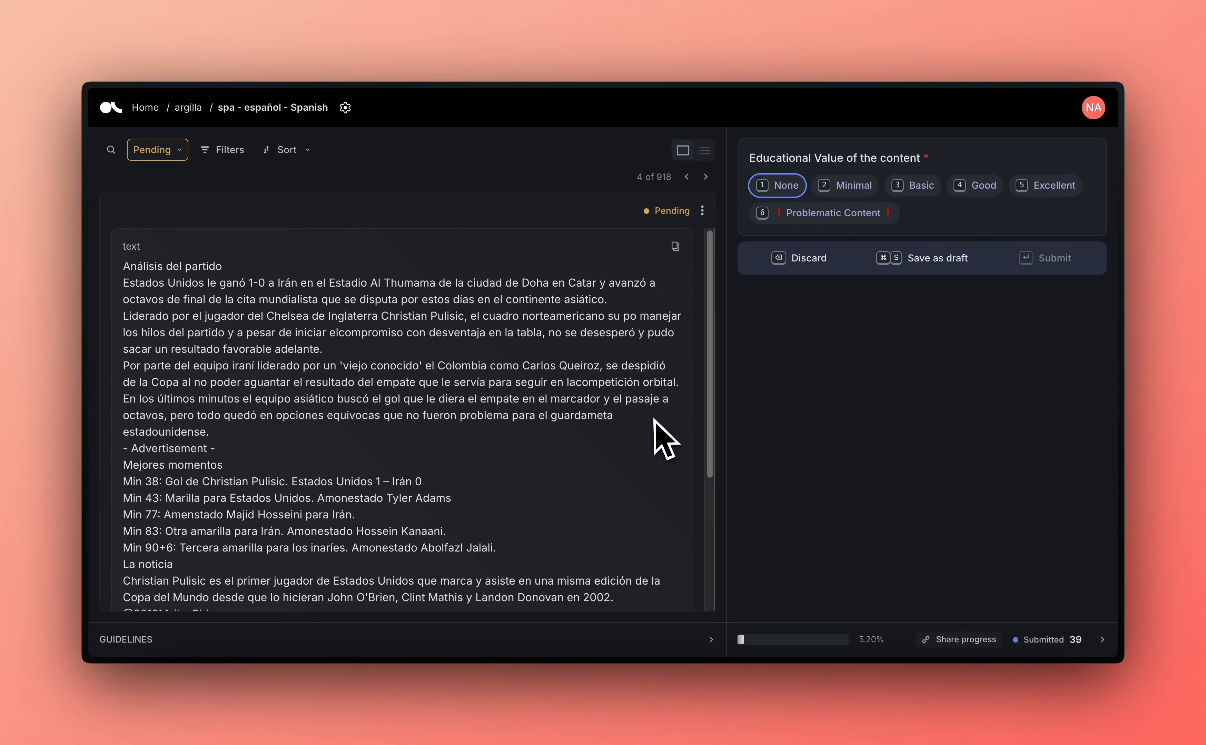
# Step: Read the United States–Iran match record and check it against the guidelines, highlighting the example "Reportes de partidos deportivos."
pyautogui.scroll(-2, 653, 420)
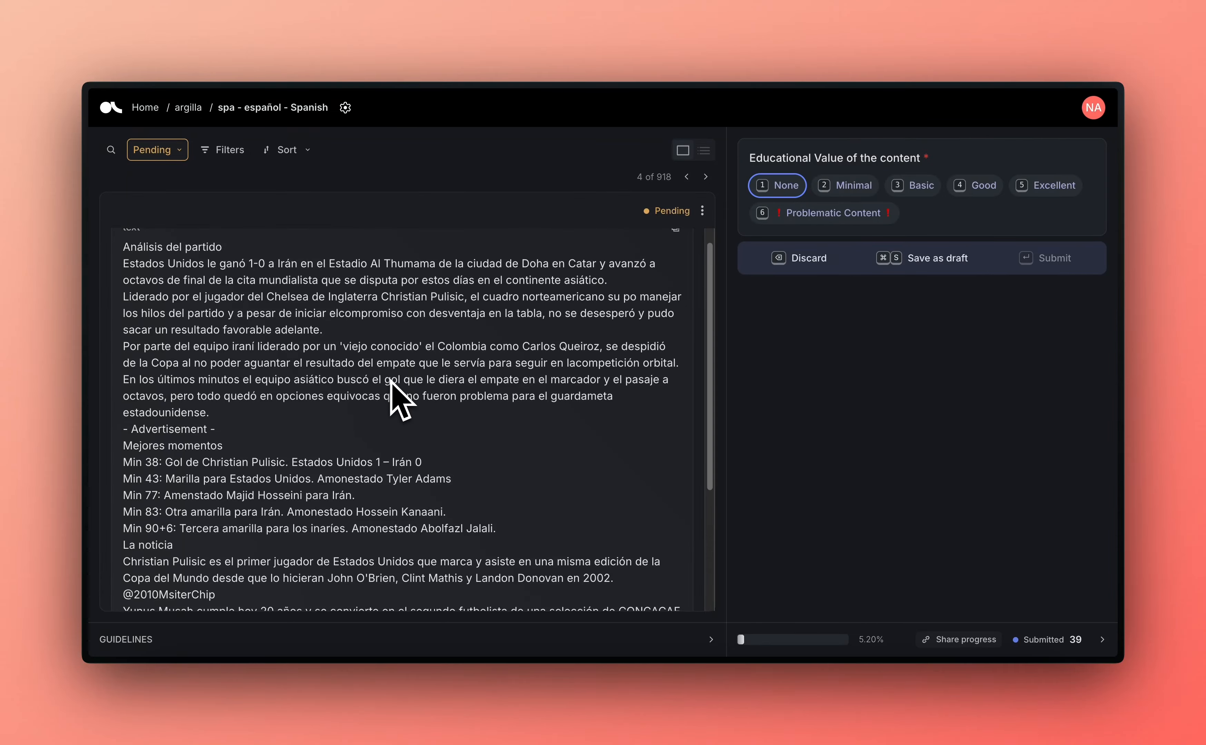
pyautogui.scroll(-2, 393, 389)
pyautogui.scroll(-5, 390, 380)
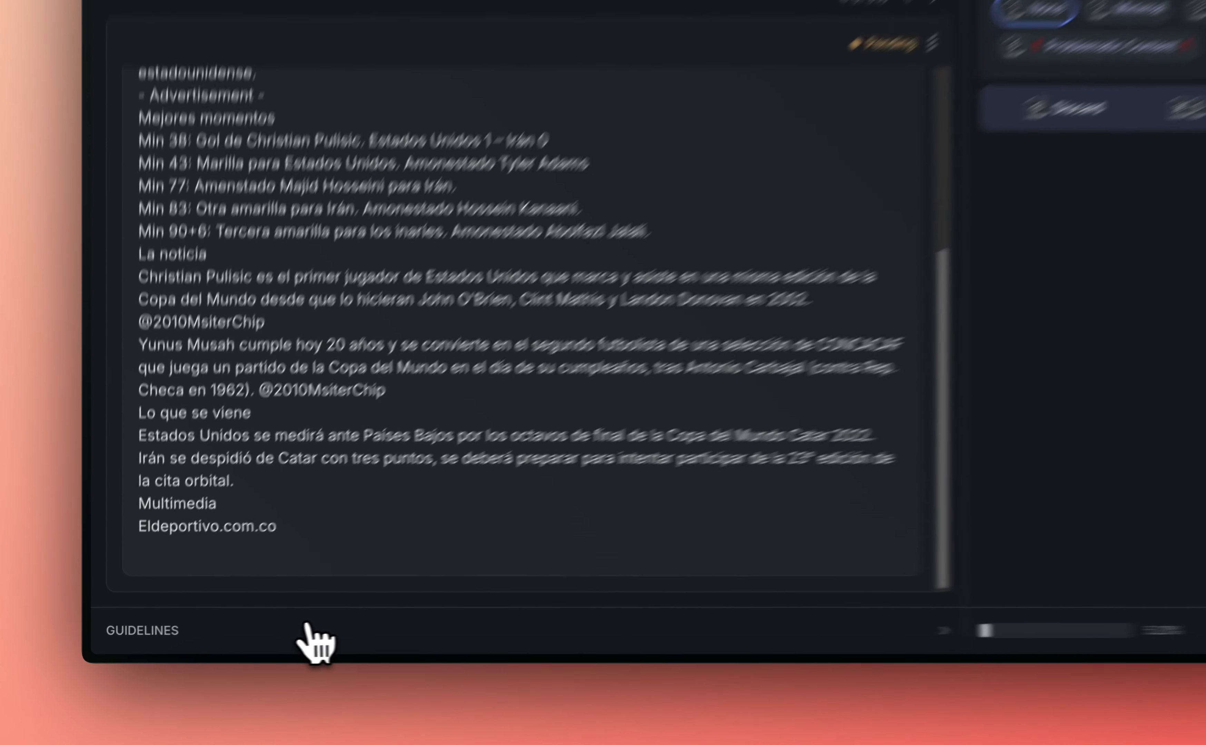
pyautogui.click(240, 639)
pyautogui.scroll(-2, 423, 386)
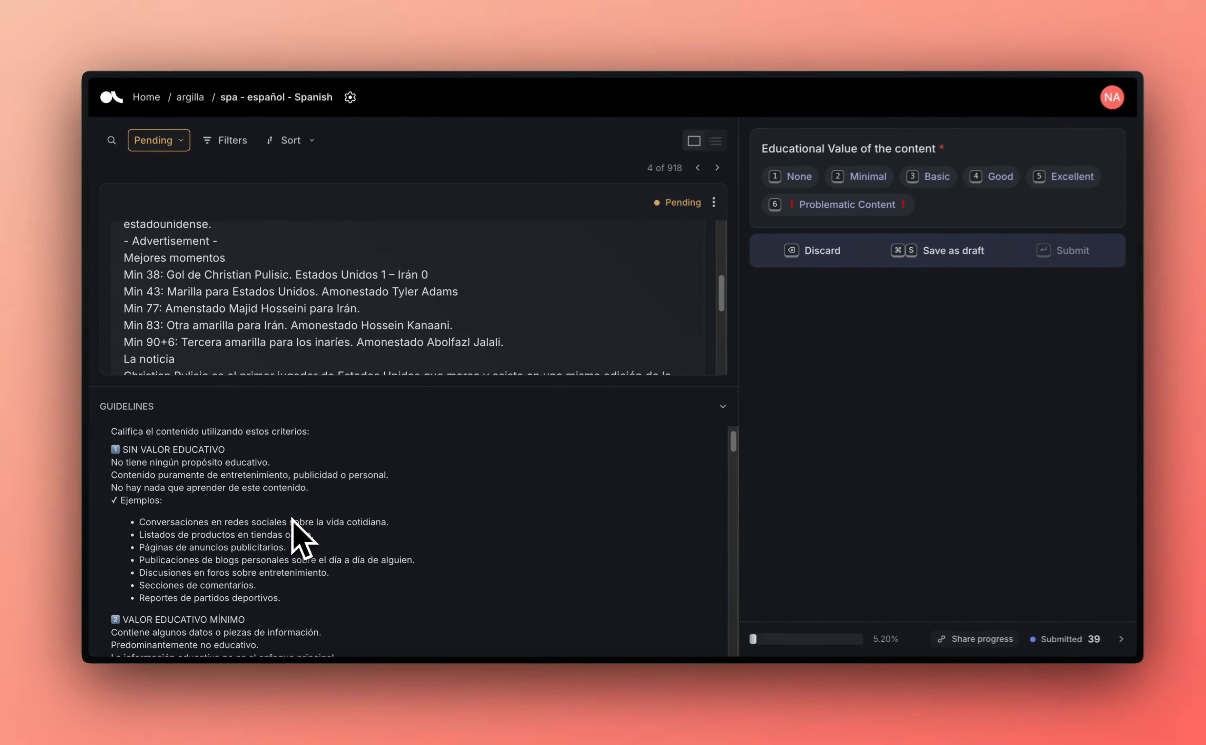
pyautogui.scroll(-2, 420, 470)
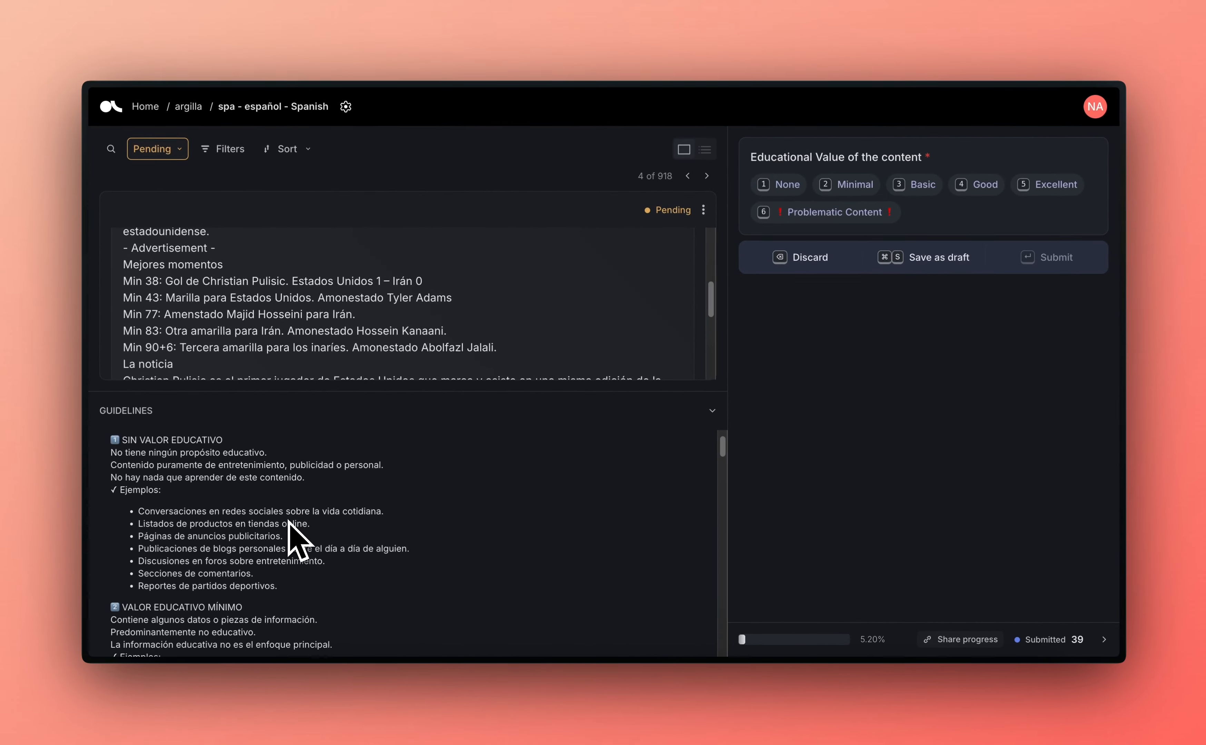
pyautogui.moveTo(278, 586); pyautogui.dragTo(213, 586)
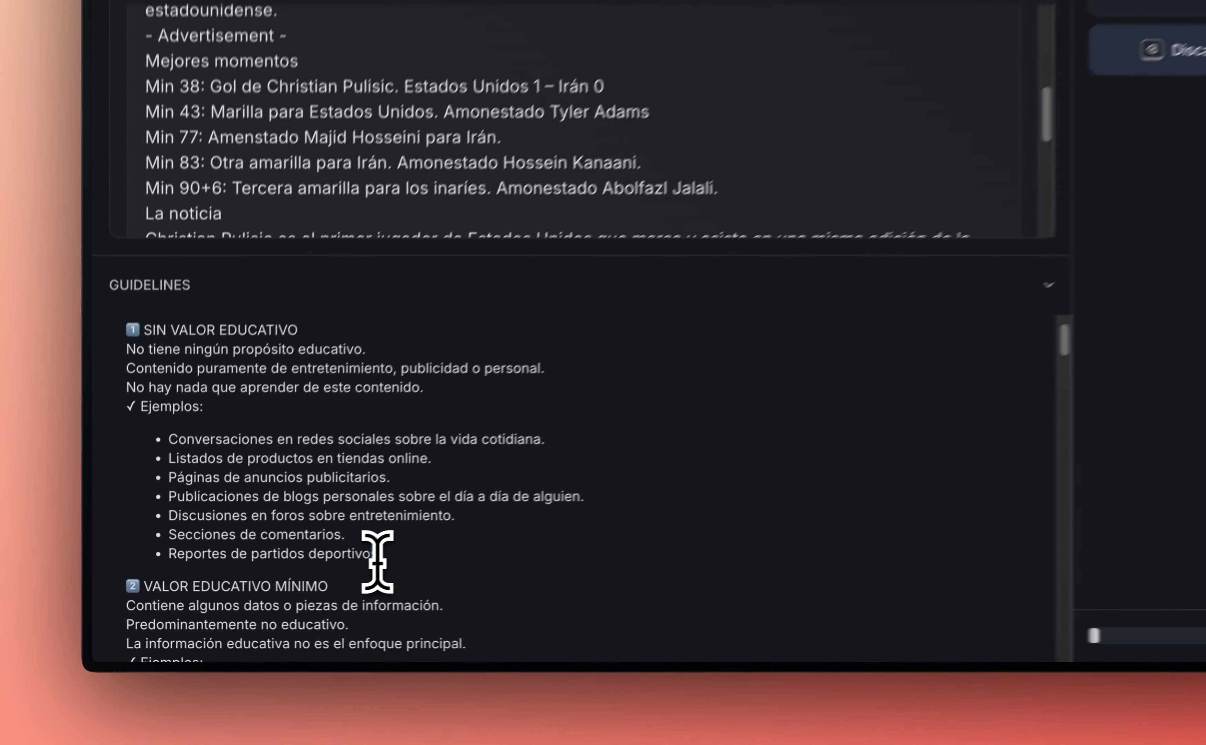
pyautogui.moveTo(297, 549); pyautogui.dragTo(181, 553)
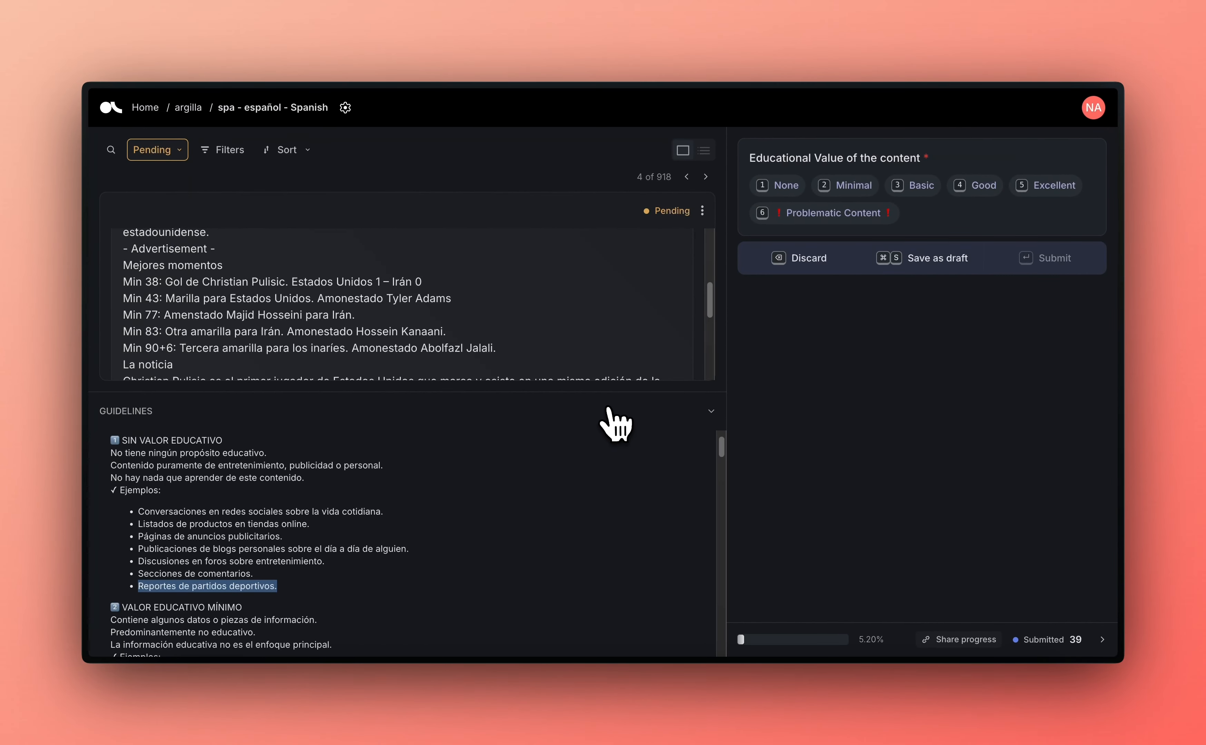
# Step: Rate the football match record's educational value as None, collapse the guidelines, and submit the response
pyautogui.press('Tab')
pyautogui.press('1')
pyautogui.click(615, 423)
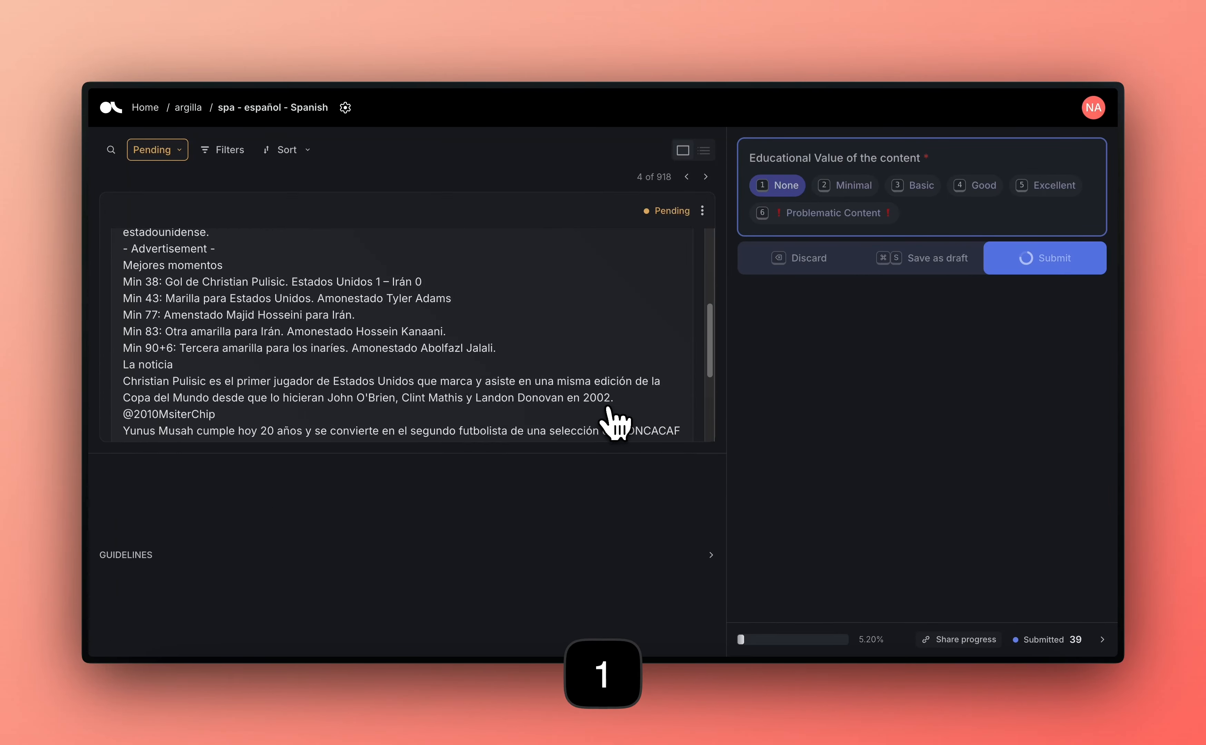
pyautogui.press('Return')
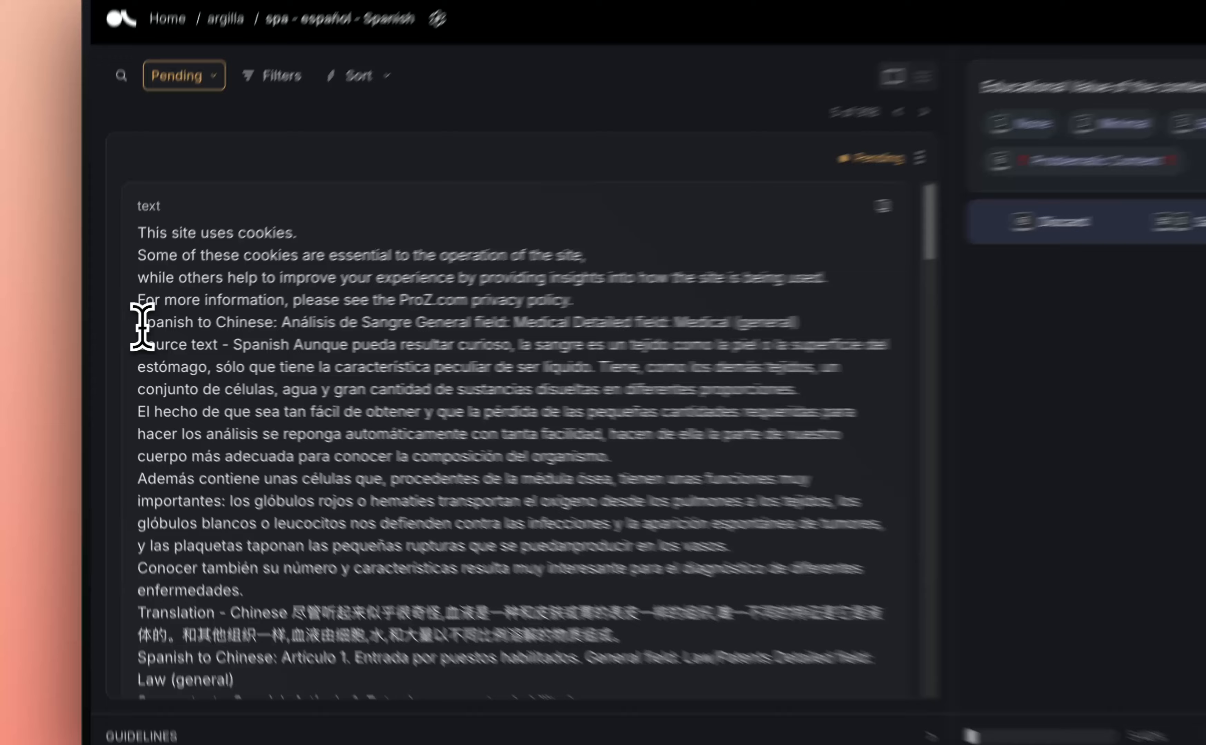
# Step: Read the ProZ.com Spanish–Chinese translation record through its medical and legal passages, highlighting the "Spanish to Chinese:" label
pyautogui.moveTo(127, 335); pyautogui.dragTo(219, 334)
pyautogui.moveTo(308, 317); pyautogui.dragTo(322, 317)
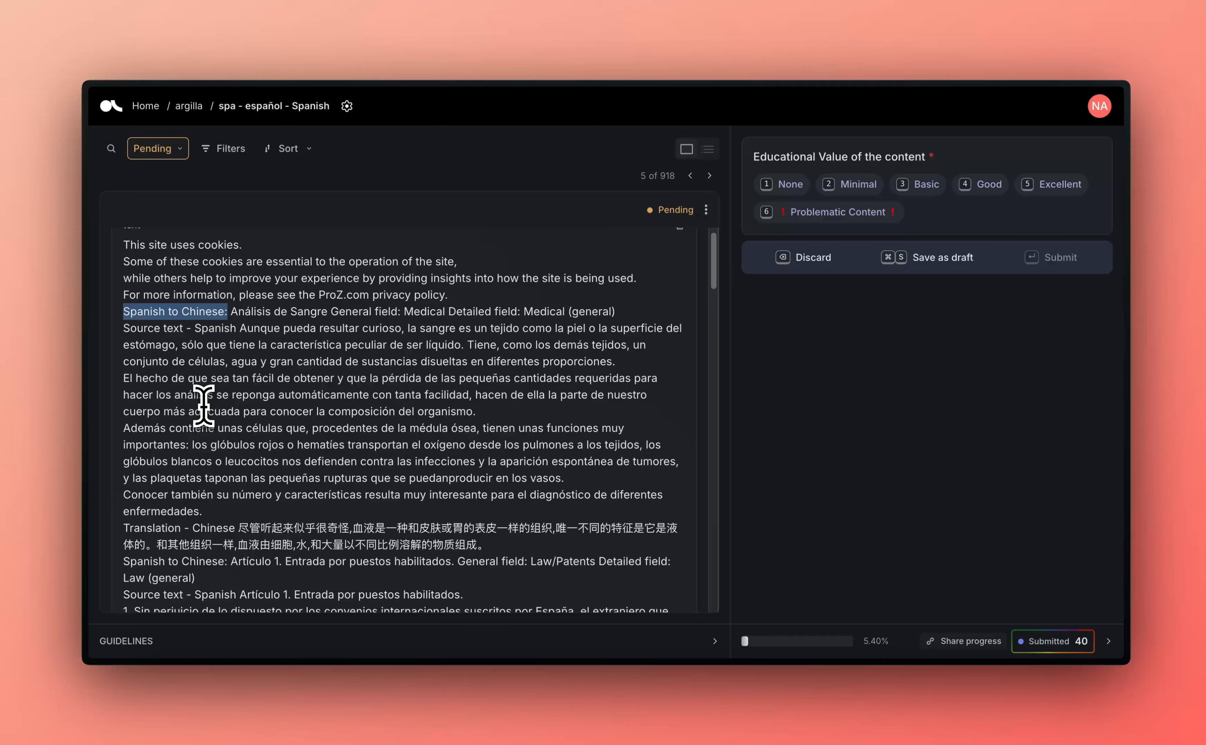
pyautogui.scroll(-3, 203, 406)
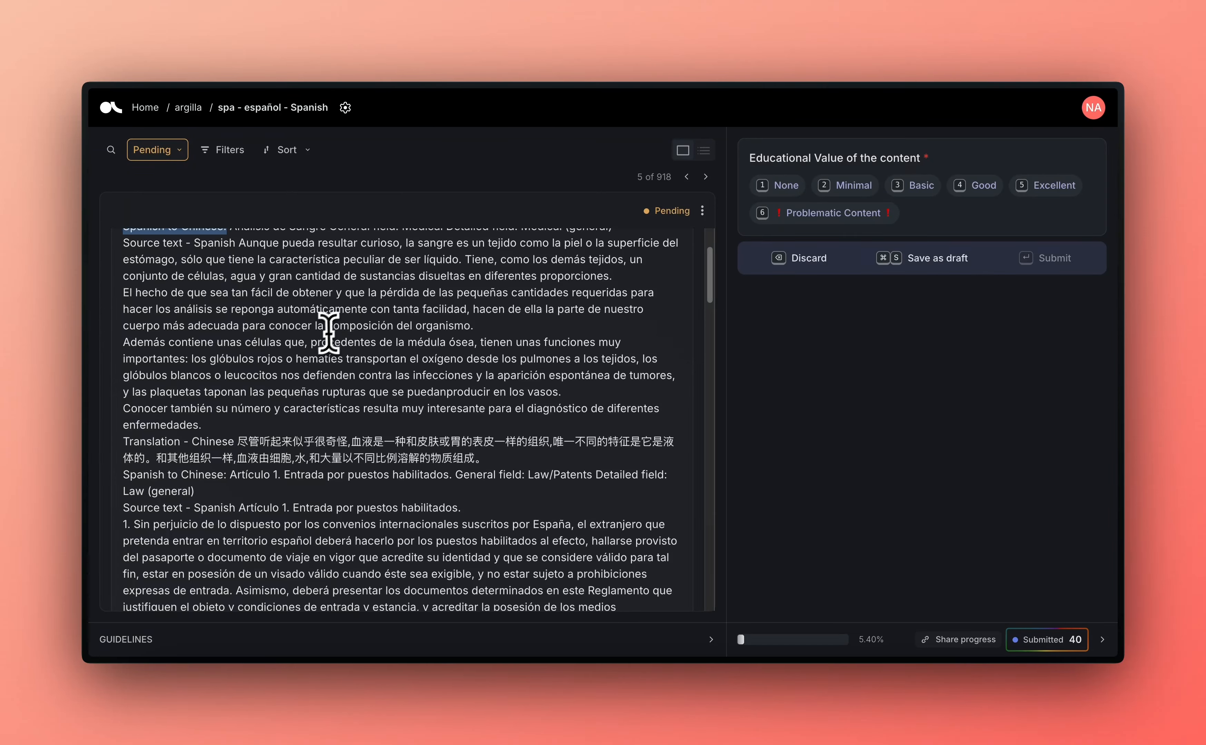
pyautogui.scroll(-4, 324, 312)
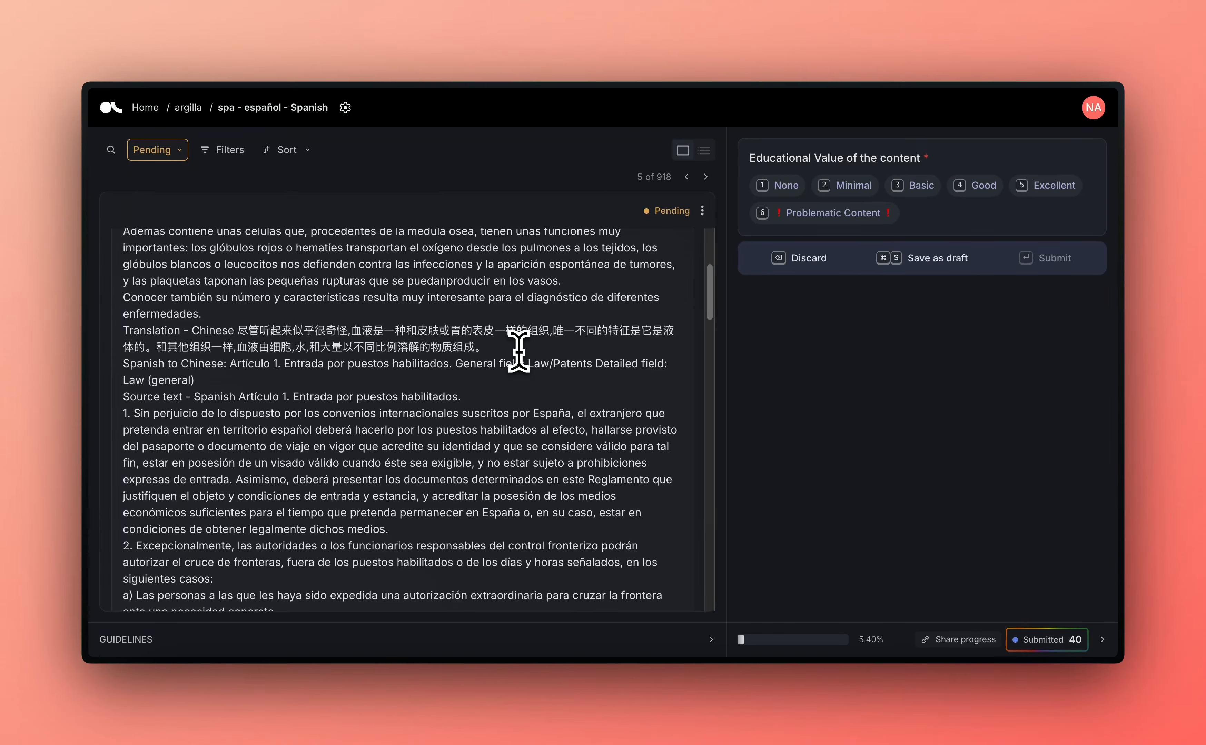
pyautogui.scroll(-5, 519, 351)
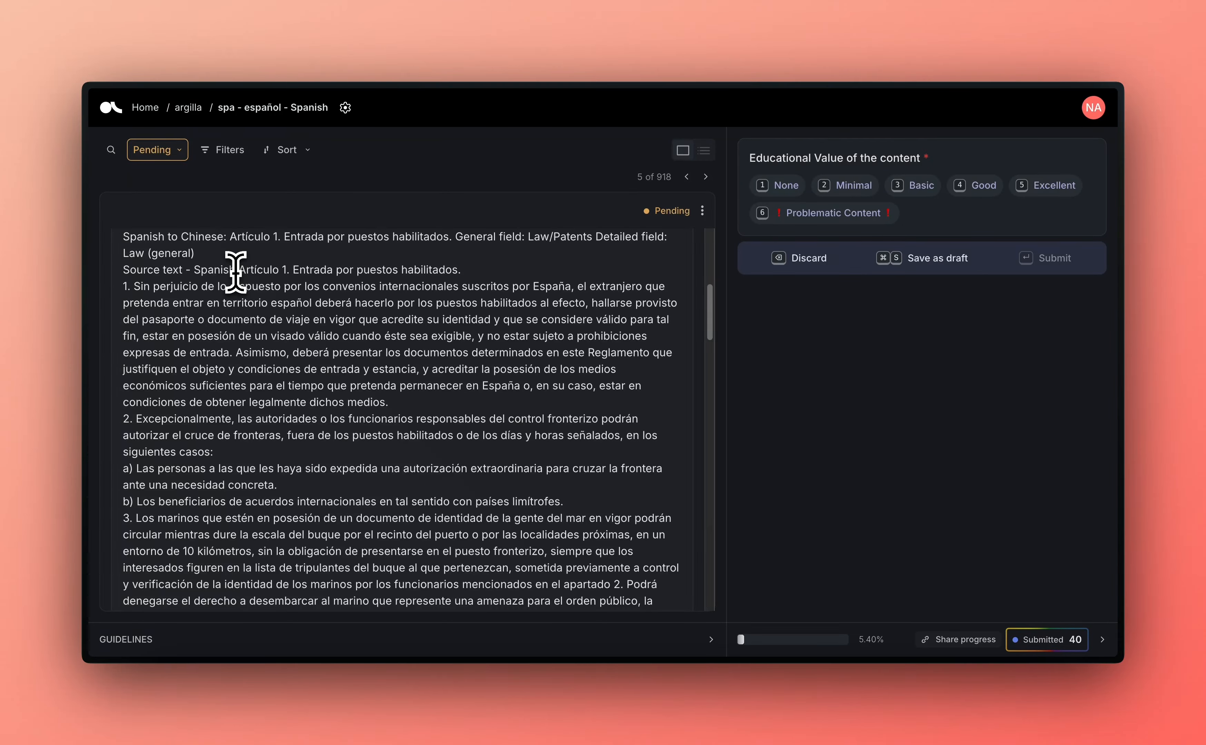
pyautogui.scroll(-7, 236, 272)
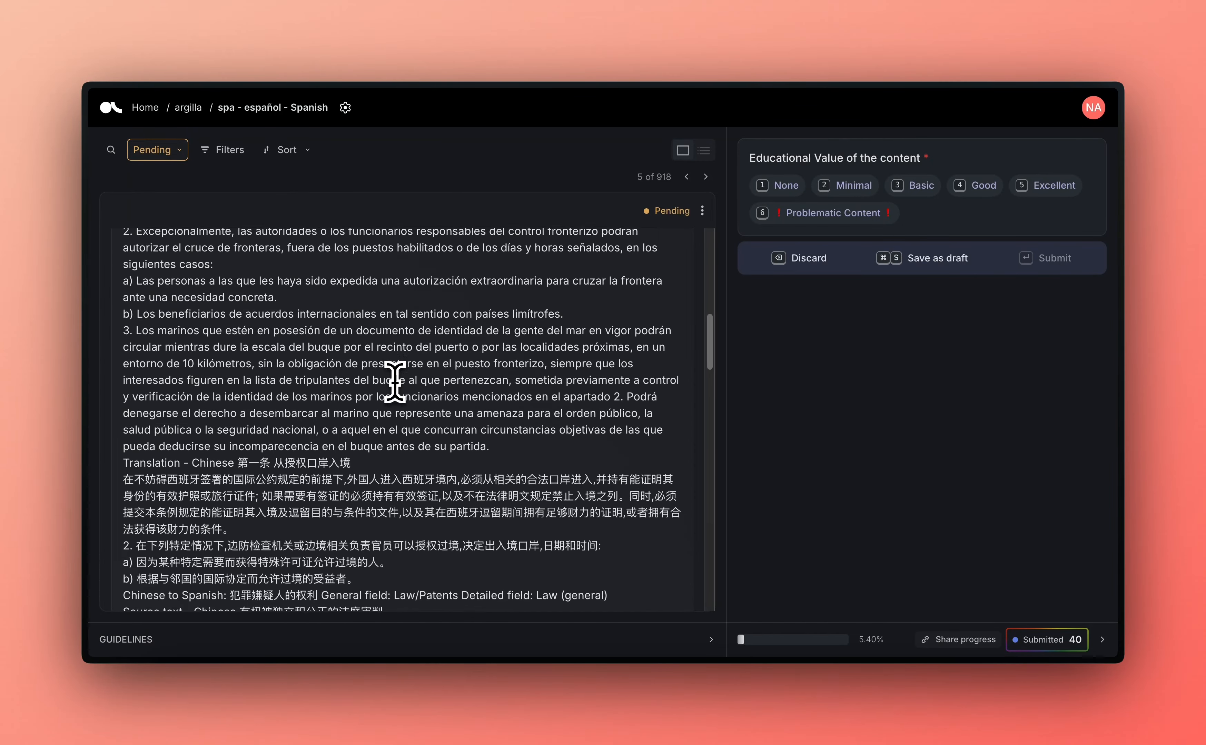
pyautogui.scroll(-12, 395, 381)
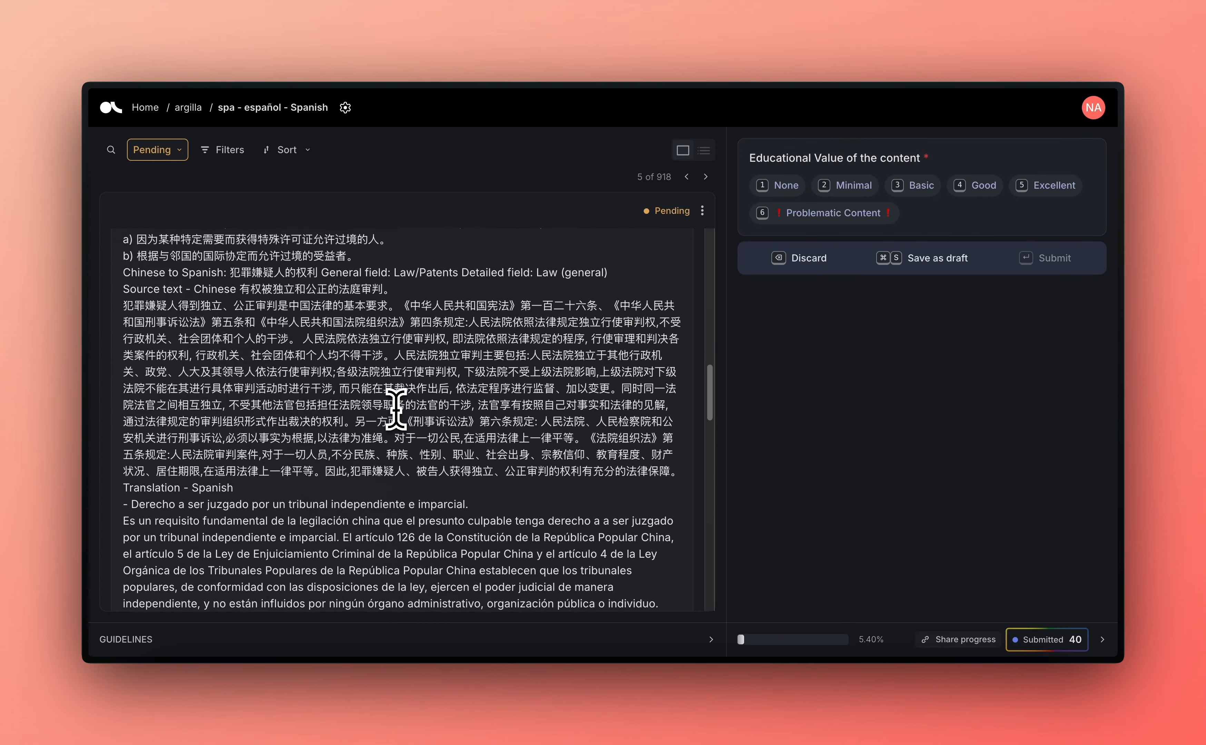
pyautogui.scroll(-10, 396, 408)
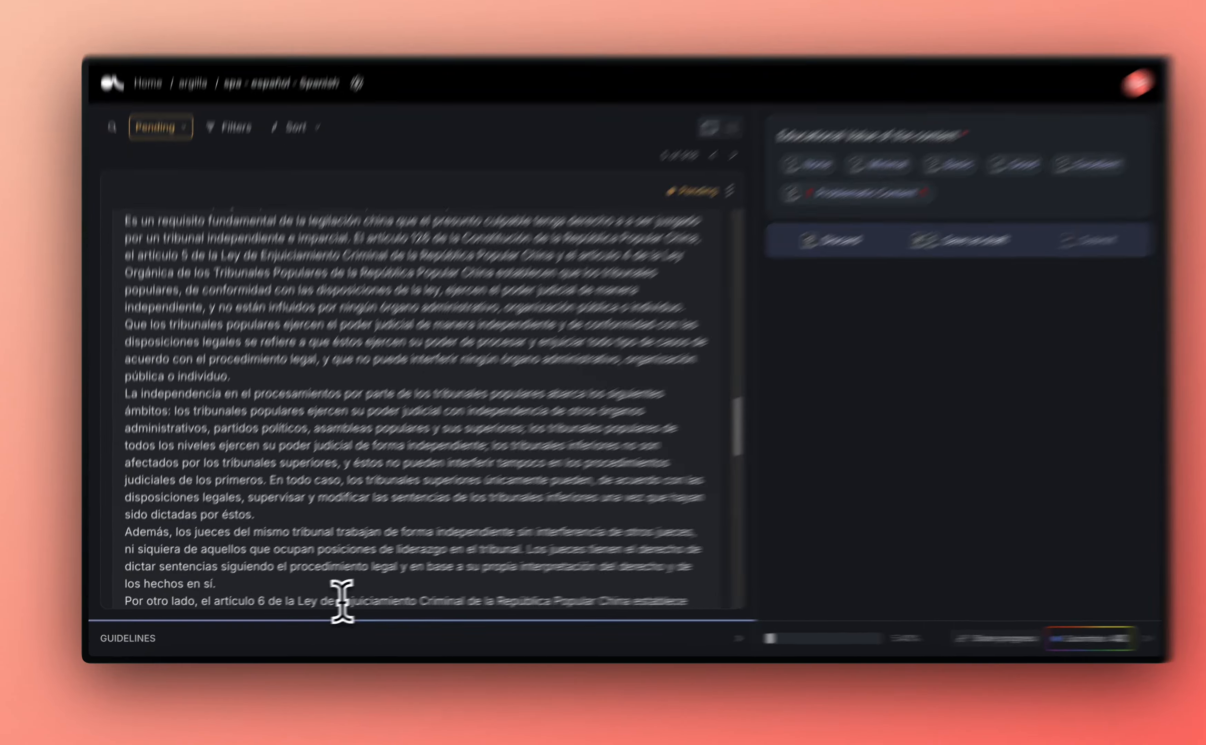
# Step: Open the guidelines and compare the translation record with the criteria and examples for "Valor educativo mínimo" and neighbouring levels
pyautogui.click(346, 639)
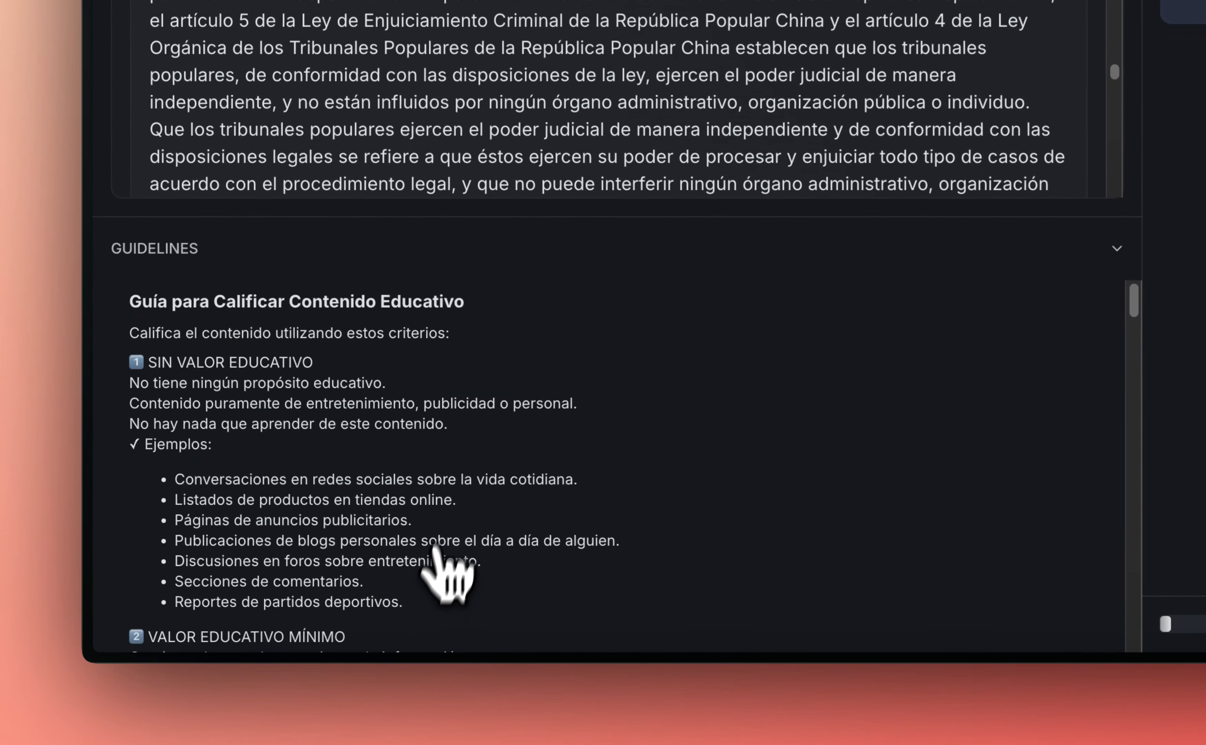
pyautogui.scroll(-5, 302, 573)
pyautogui.scroll(-4, 445, 506)
pyautogui.scroll(1, 445, 506)
pyautogui.scroll(-1, 445, 505)
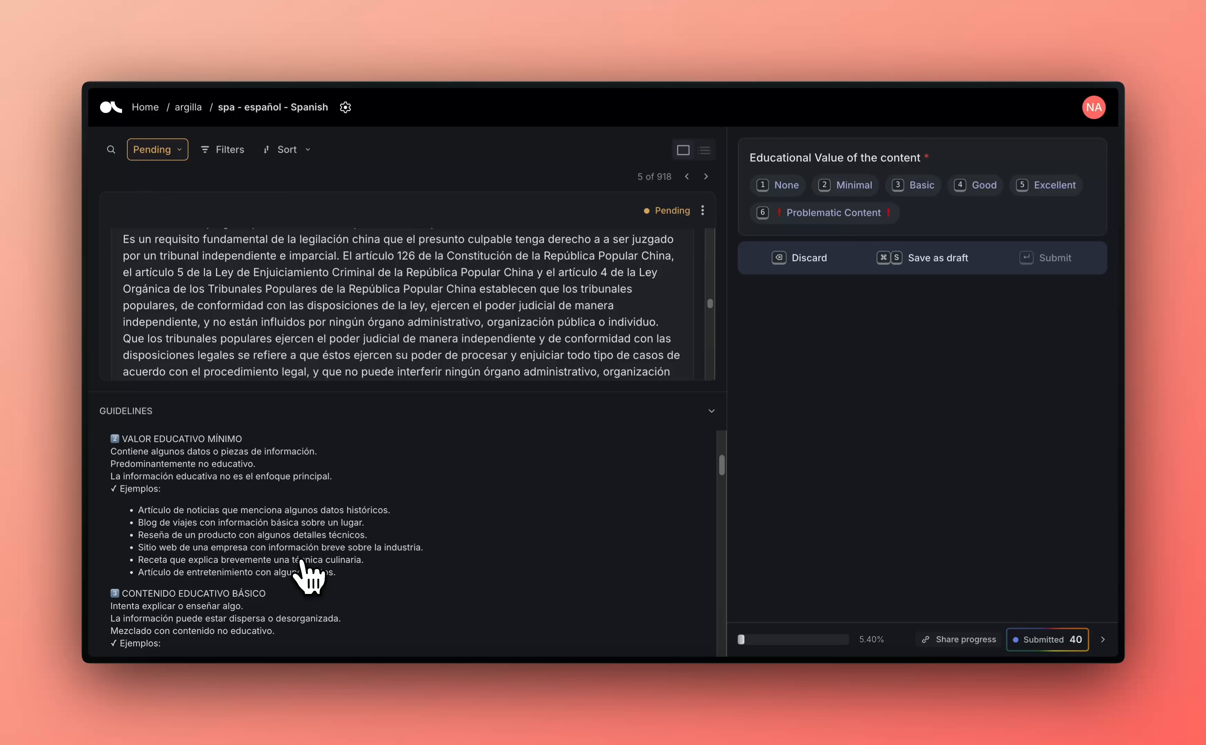
pyautogui.scroll(3, 302, 544)
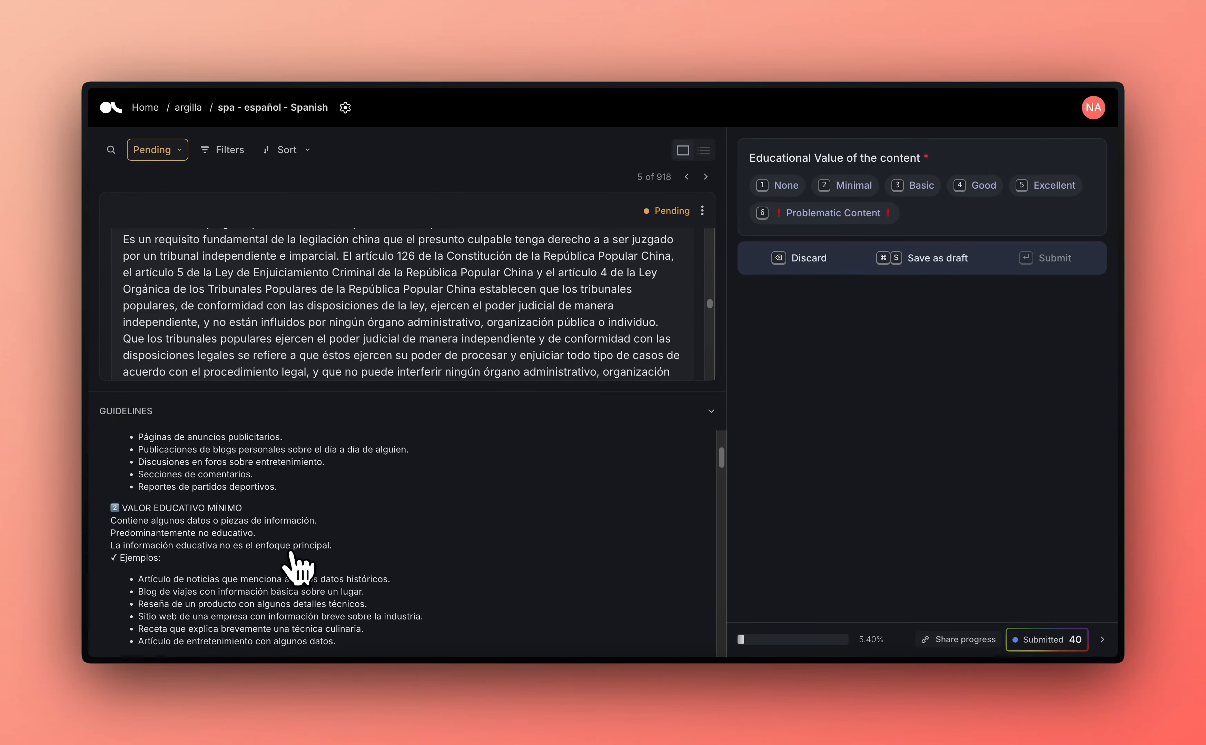
pyautogui.scroll(-1, 297, 564)
pyautogui.scroll(-2, 299, 569)
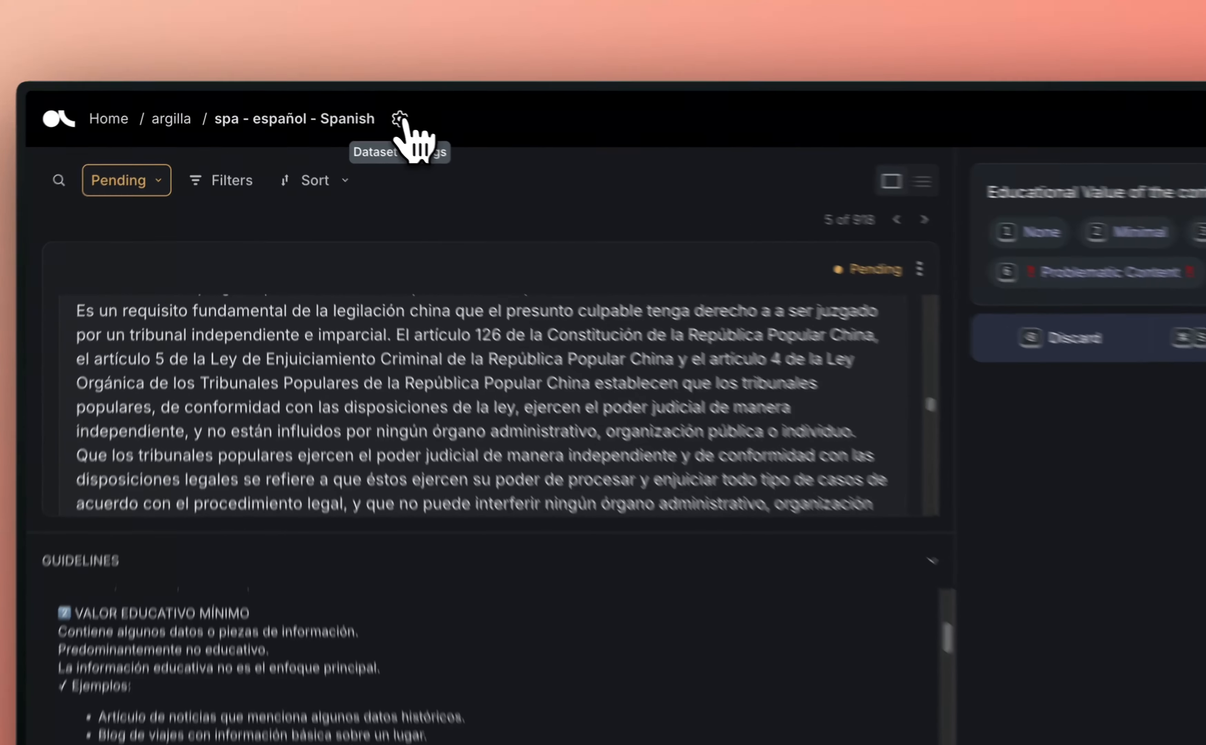
# Step: Check the minimum submitted responses under task distribution in the dataset settings, and return to the dataset
pyautogui.click(345, 107)
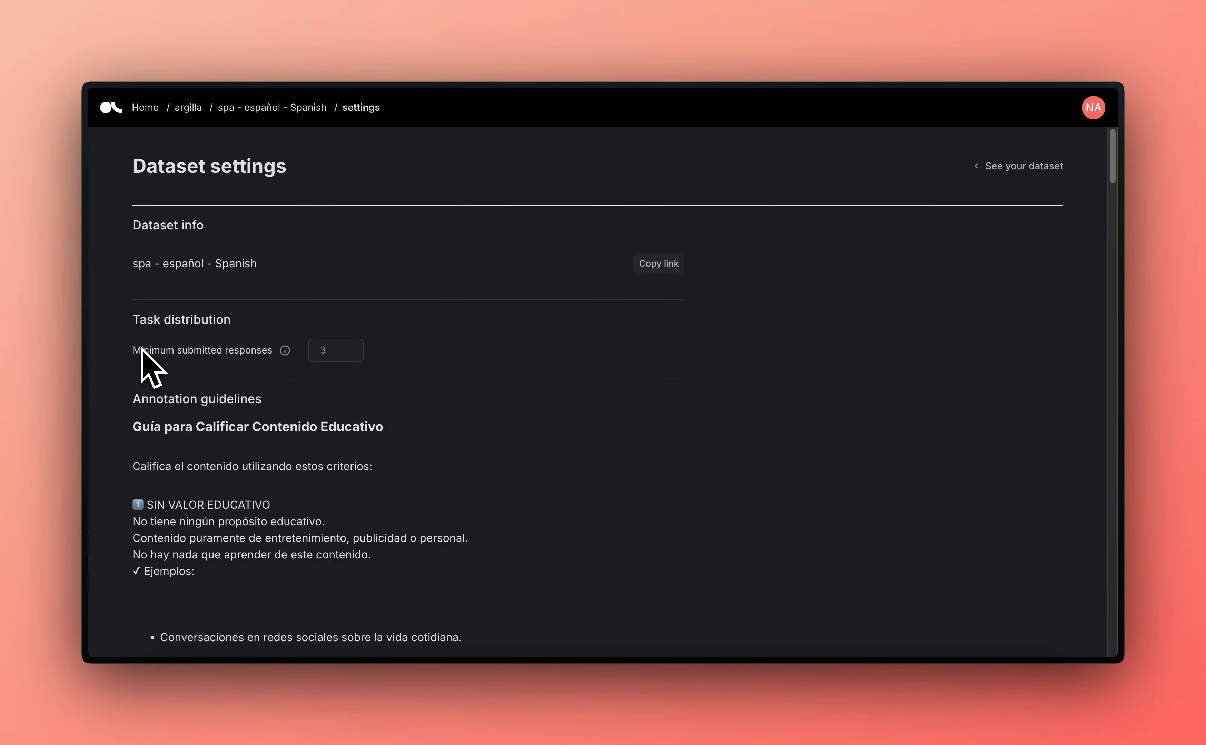
pyautogui.moveTo(141, 351); pyautogui.dragTo(254, 360)
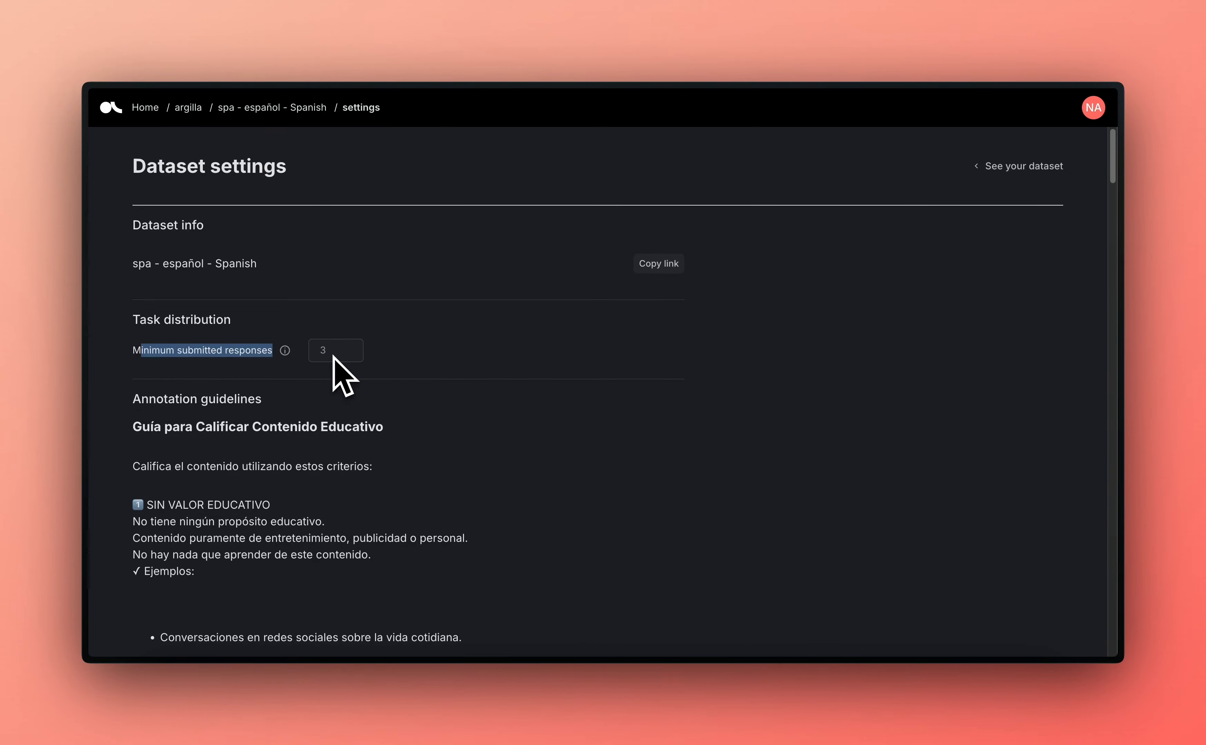
pyautogui.click(972, 169)
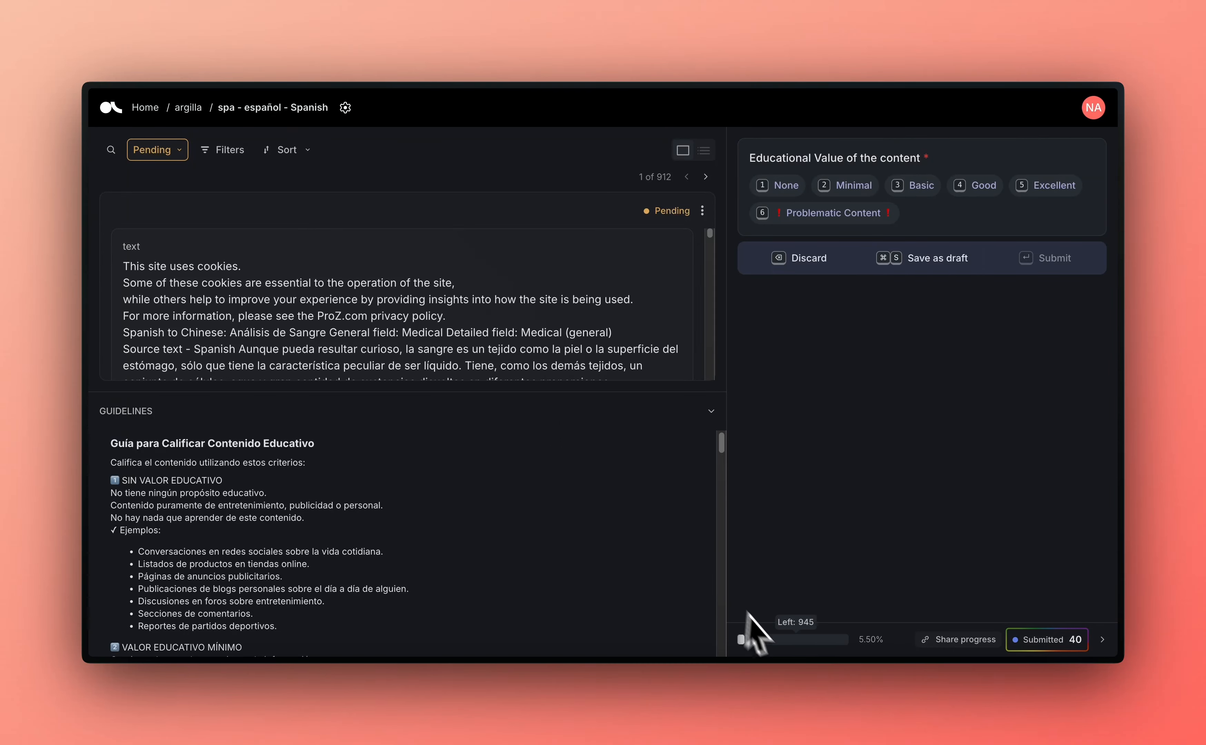
# Step: Expand the progress details to check personal and team annotation progress, and collapse them again
pyautogui.moveTo(741, 640)
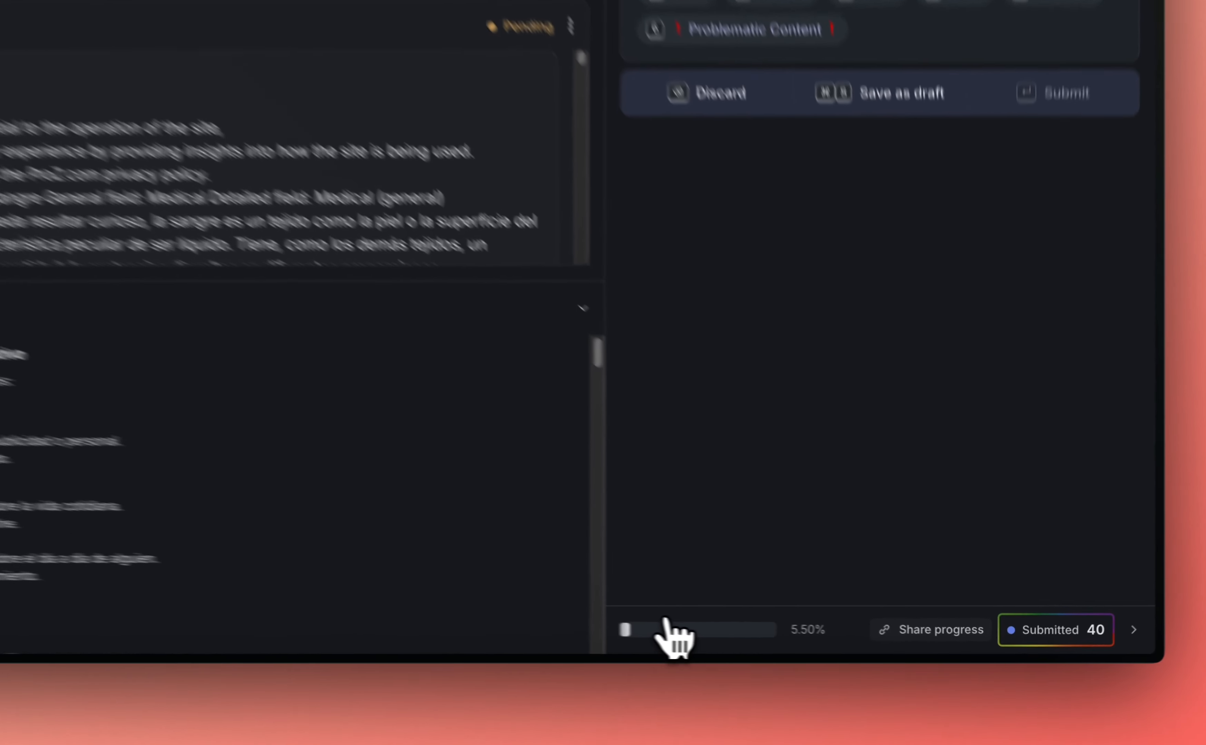
pyautogui.click(742, 640)
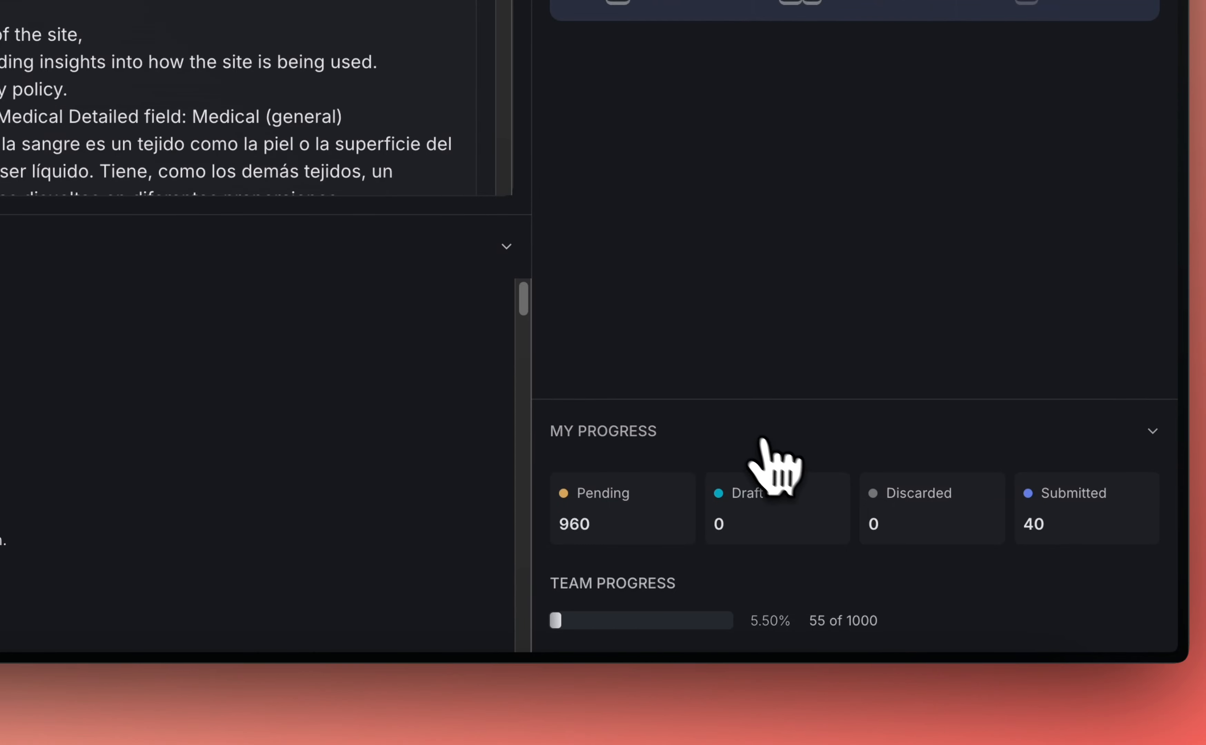
pyautogui.click(738, 426)
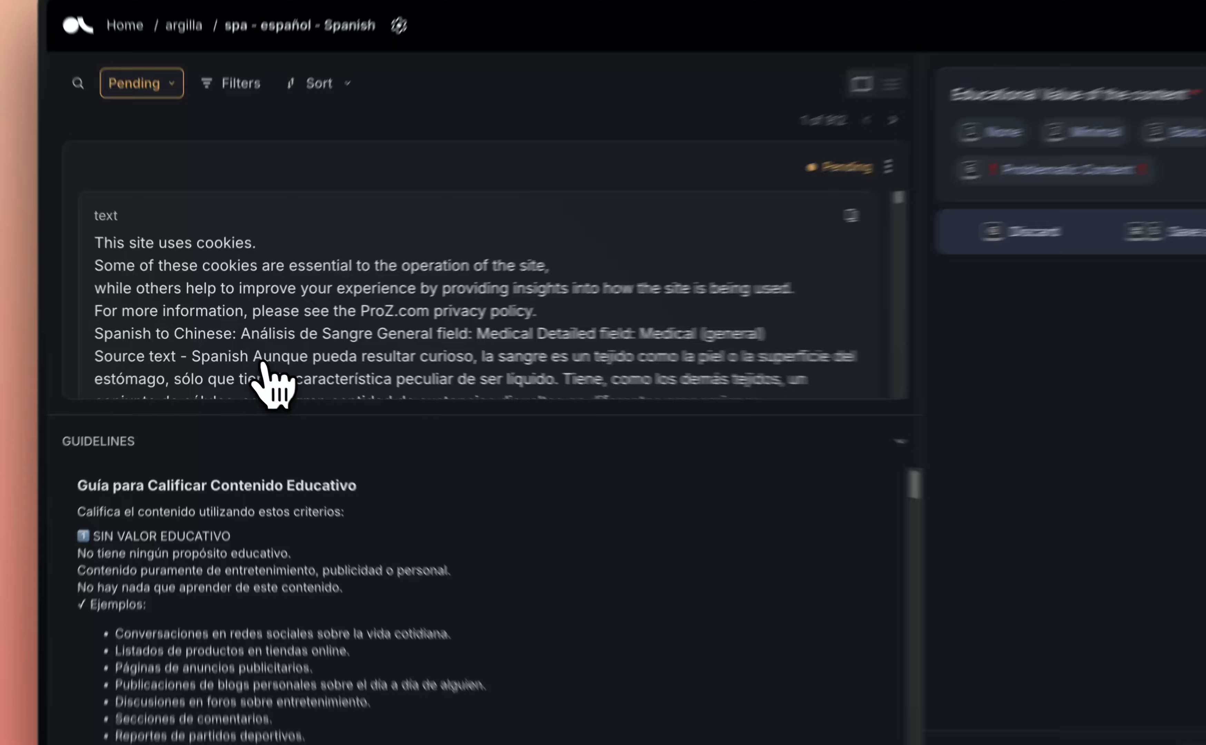
# Step: Highlight the Spanish source passage about blood in the translation record and collapse the guidelines
pyautogui.moveTo(239, 349); pyautogui.dragTo(598, 353)
pyautogui.moveTo(775, 369); pyautogui.dragTo(870, 390)
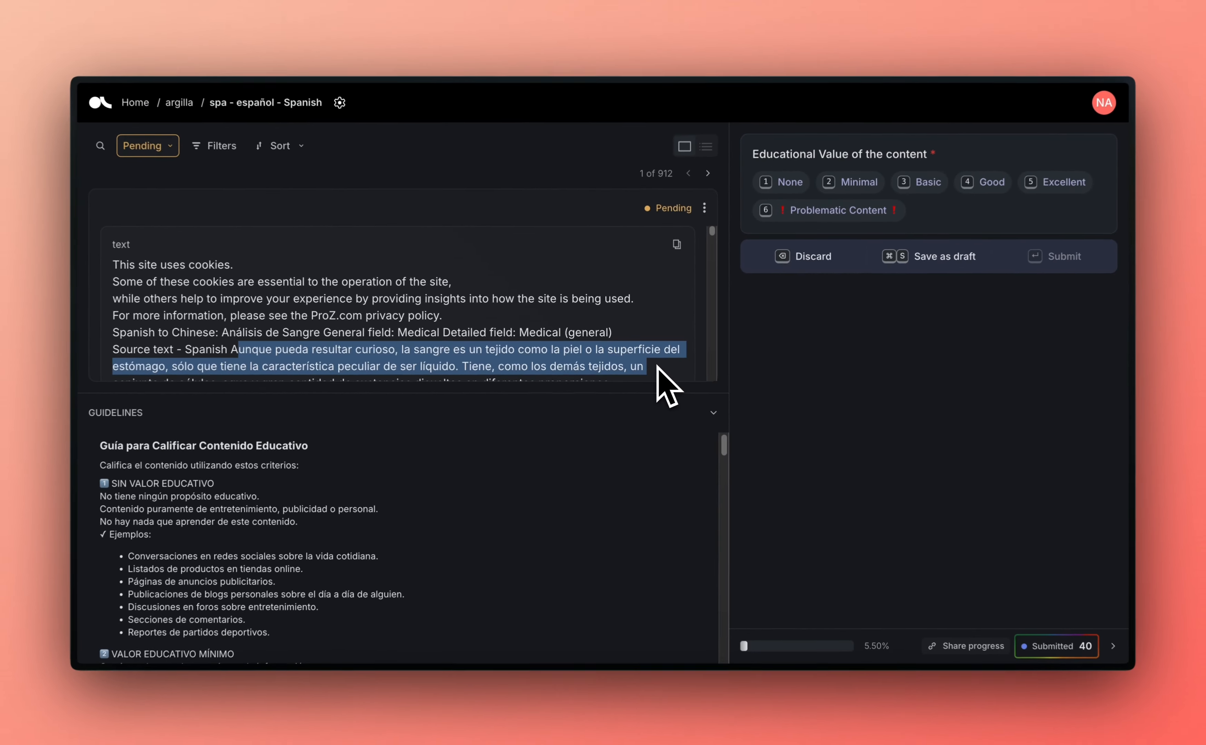
pyautogui.click(612, 410)
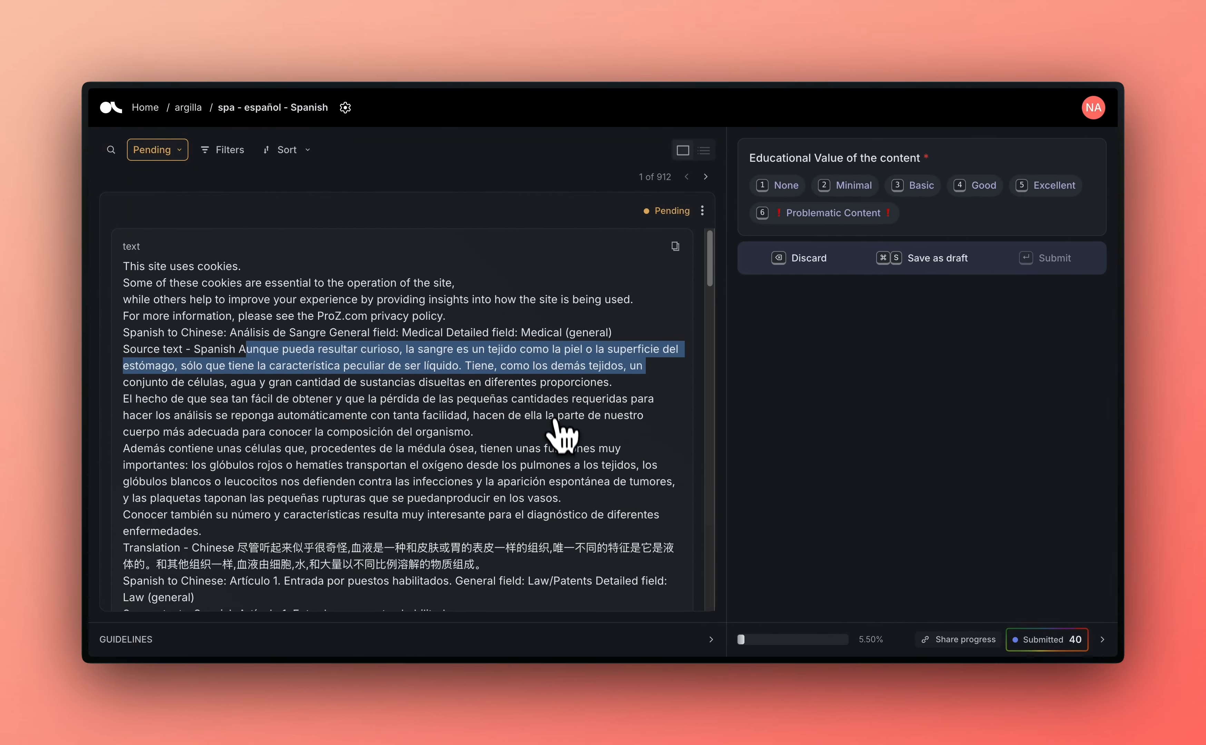
# Step: Skim the translation record once more, rate its educational value as Minimal, and submit the response
pyautogui.scroll(-10, 560, 425)
pyautogui.scroll(5, 317, 406)
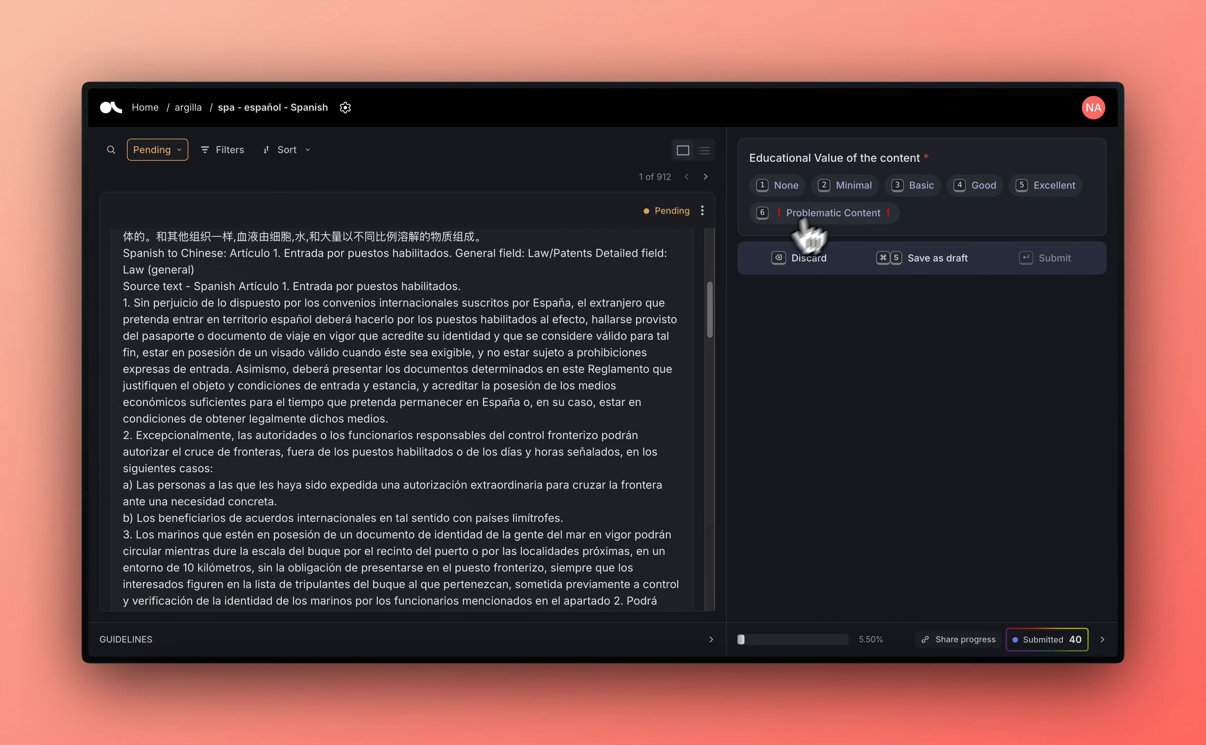
pyautogui.click(842, 185)
pyautogui.click(1056, 260)
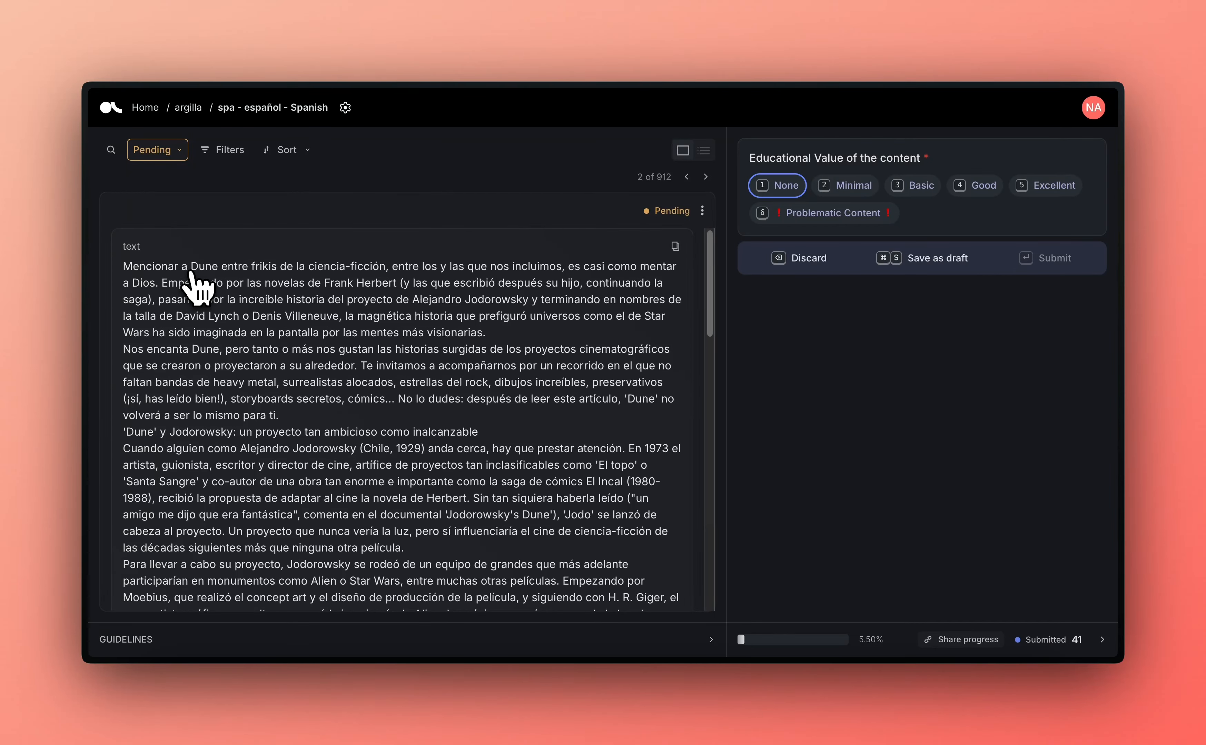
# Step: Read the article on Dune and Jodorowsky's film project to judge its educational value
pyautogui.scroll(-1, 193, 277)
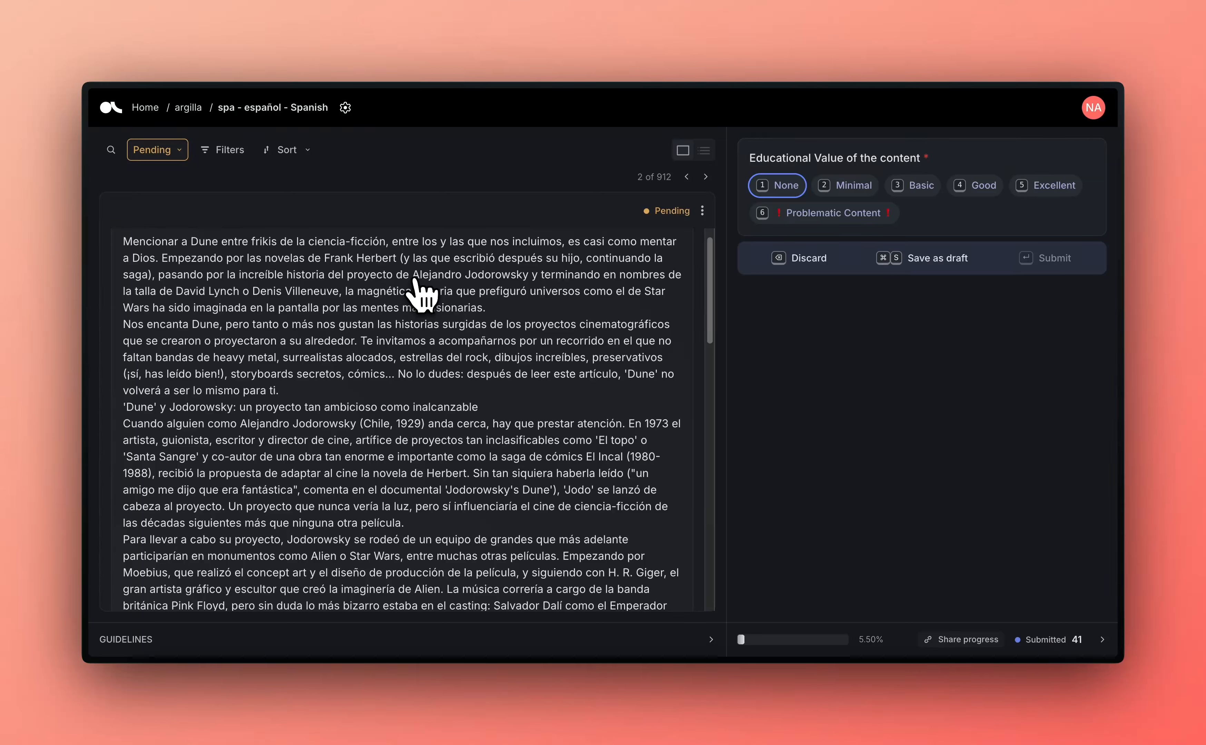
pyautogui.scroll(-3, 510, 297)
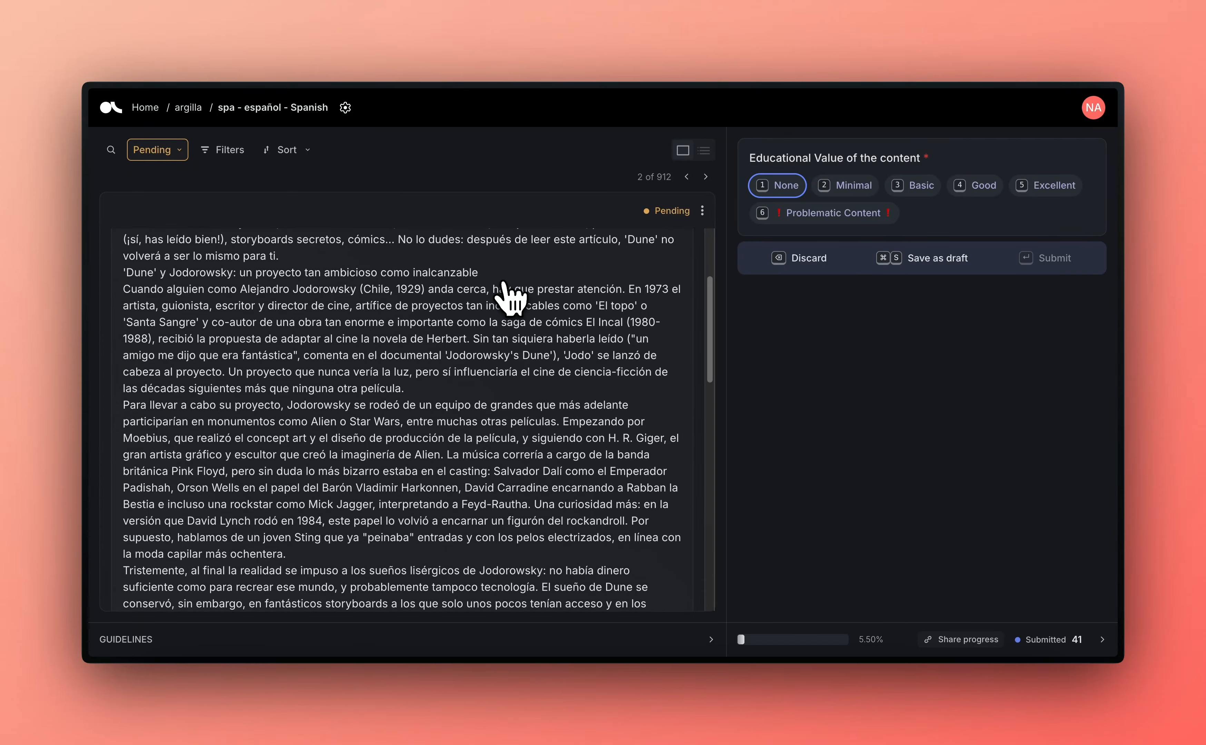